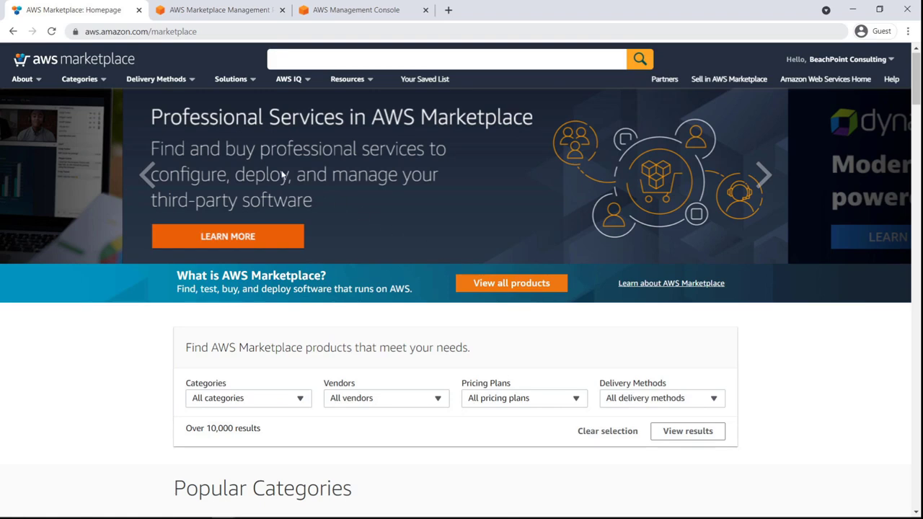
# - Browse the Professional Services category in the AWS Marketplace catalogue
pyautogui.click(103, 83)
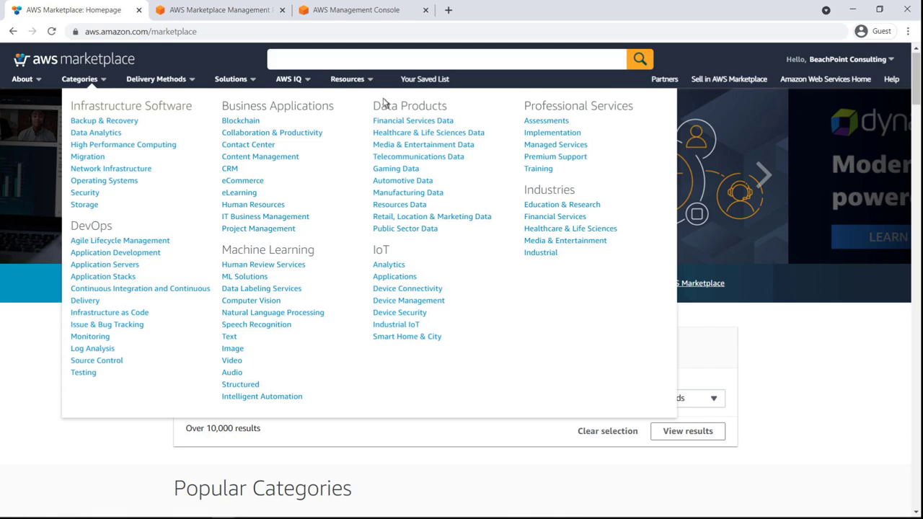
pyautogui.click(606, 108)
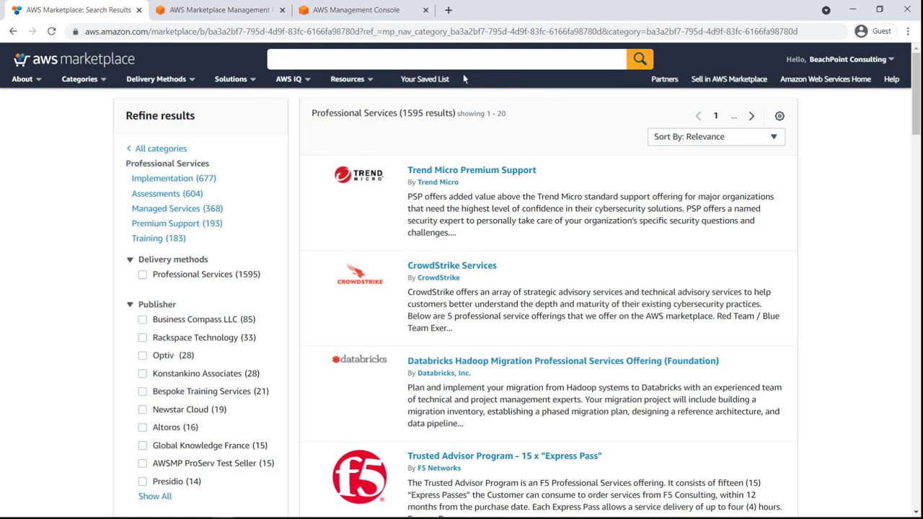
# - Switch to the AWS Marketplace Management Portal and start creating a new professional services product
pyautogui.click(229, 22)
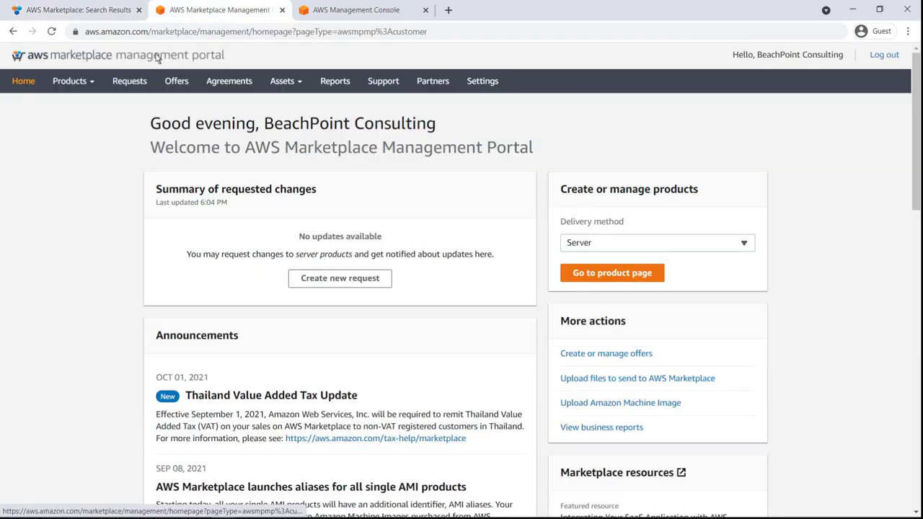
pyautogui.click(93, 85)
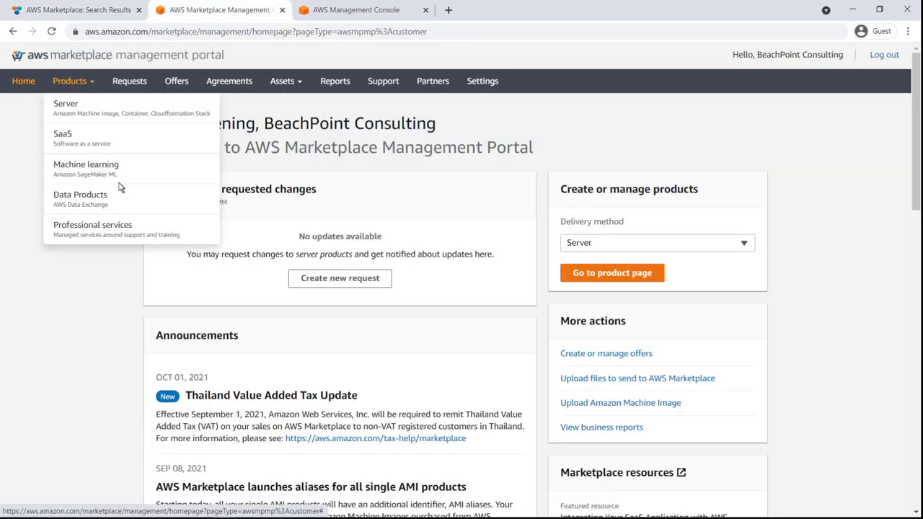
pyautogui.click(131, 226)
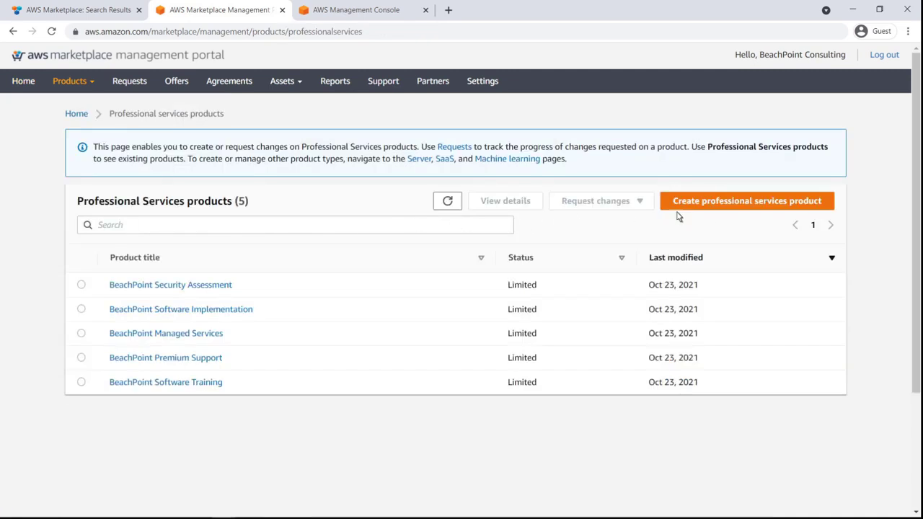
pyautogui.click(808, 213)
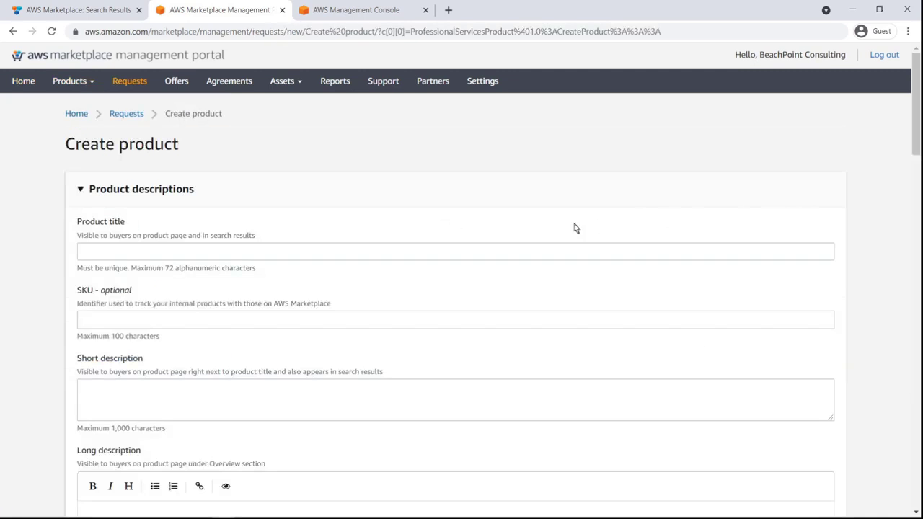
# - Set the product title to "BeachPoint Cloud Security Assessment" and the SKU to BP_123456
pyautogui.click(86, 256)
pyautogui.write('BeachPoint Cloud Security Assessment')
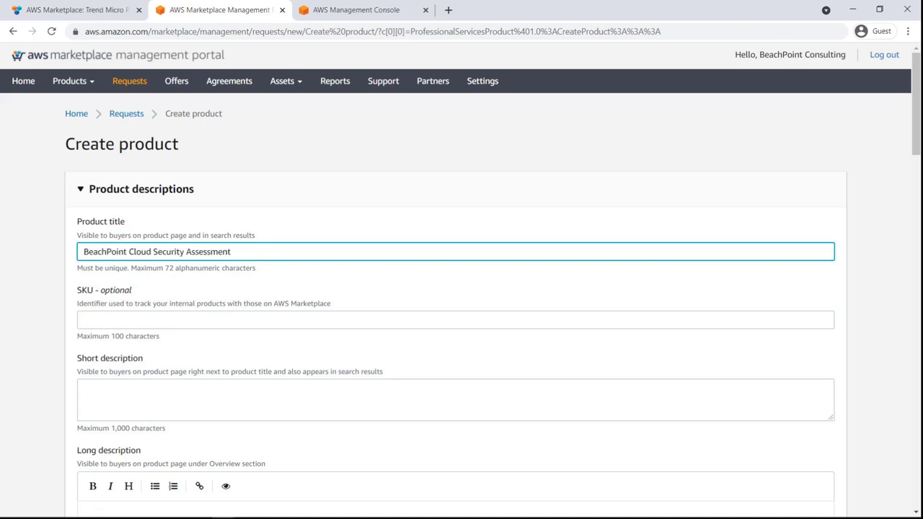
pyautogui.press('Tab')
pyautogui.write('BP_123456')
# - Fill in the product's short description and long description with "Lorem ipsum dolor sit amet" placeholder text
pyautogui.press('Tab')
pyautogui.write('Lorem ipsum dolor')
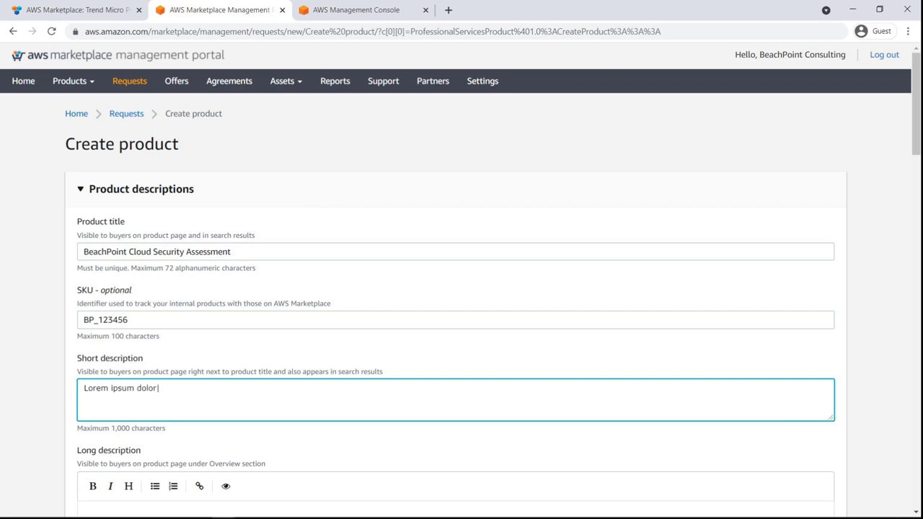
pyautogui.write('sit amet, consectetur adipiscing elit. Aenean euismod bibendum laoreet. Proin gravida dolor sit amet lacus accumsan et viverra justo commodo. Proin sodales pulvinar sic tempor. Sociis natoque penatibus et magnis dis parturient montes, nascetur ridiculus mus. Nam fermentum, nulla luctus pharetra vulputate, felis tellus mollis orci, sed rhoncus pronin sapien nunc accuan ege')
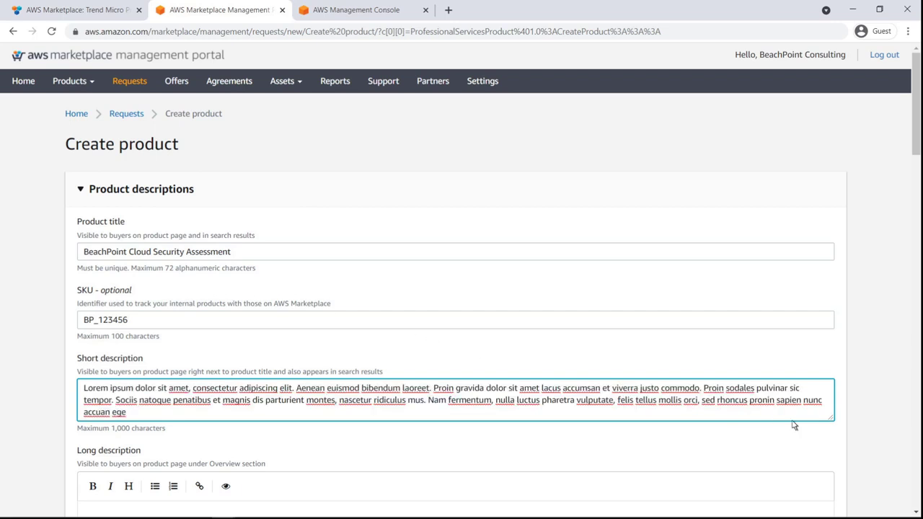
pyautogui.scroll(-3, 916, 453)
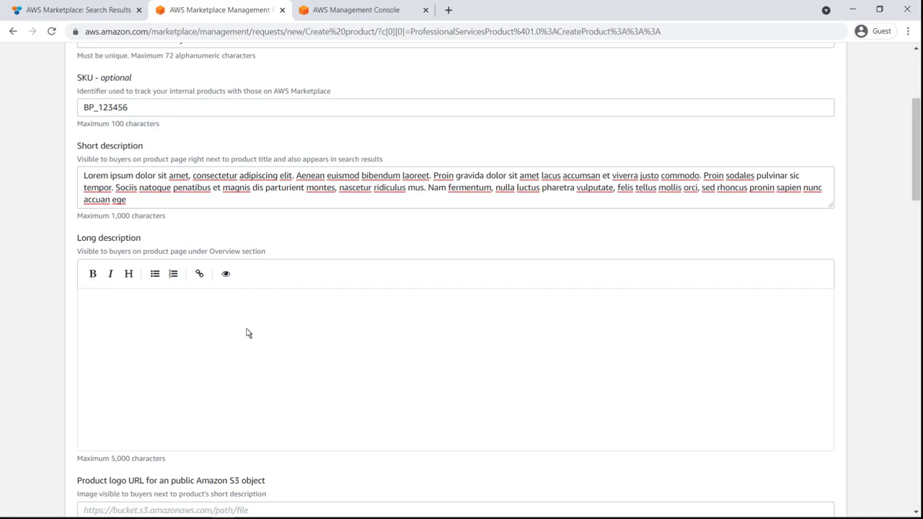
pyautogui.click(93, 305)
pyautogui.write('Lorem ipsum dolor')
pyautogui.write('sit amet, consectetur adipiscing elit. Aenean euismod bibendum laoreet. Proin gravida dolor sit amet lacus accumsan et viverra justo commodo. Proin sodales pulvinar sic tempor. Sociis natoque penatibus et magnis dis parturient montes, nascetur ridiculus mus. Nam fermentum, nulla luctus pharetra vulputate, felis tellus mollis orci, sed rhoncus pronin sapien nunc accuan ege Lorem ipsum dolor sit amet, consectetur adipiscing elit. Aenean euismod bibendum laoreet. Proin gravida dolor sit amet lacus accumsan et viverra justo commodo. Proin sodales pulvinar sic tempor. Sociis natoque penatibus et magnis dis parturient montes, nascetur ridiculus mus. Nam fermentum, nulla luctus pharetra vulputate, felis tellus mollis orci, sed rhoncus pronin sapien nunc accuan ege Lorem ipsum dolor sit amet, consectetur adipiscing elit. Aenean euismod bibendum laoreet. Proin gravida dolor sit amet lacus accumsan et viverra justo commodo. Proin sodales pulvinar sic tempor. Sociis natoque penatibus et magnis dis parturient montes, nascetur ridiculus mus. Nam fermentum, nulla luctus pharetra vulputate, felis tellus mollis orci, sed rhoncus pronin sapien nunc accuan ege Lorem ipsum dolor sit amet, consectetur adipiscing elit. Aenean euismod bibendum laoreet. Proin gravida dolor sit amet lacus accumsan et viverra justo commodo. Proin sodales pulvinar sic tempor. Sociis natoque penatibus et magnis dis parturient montes, nascetur ridiculus mus. Nam fermentum, nulla luctus pharetra vulputate, felis tellus mollis orci, sed rhoncus pronin sapien nunc accuan ege')
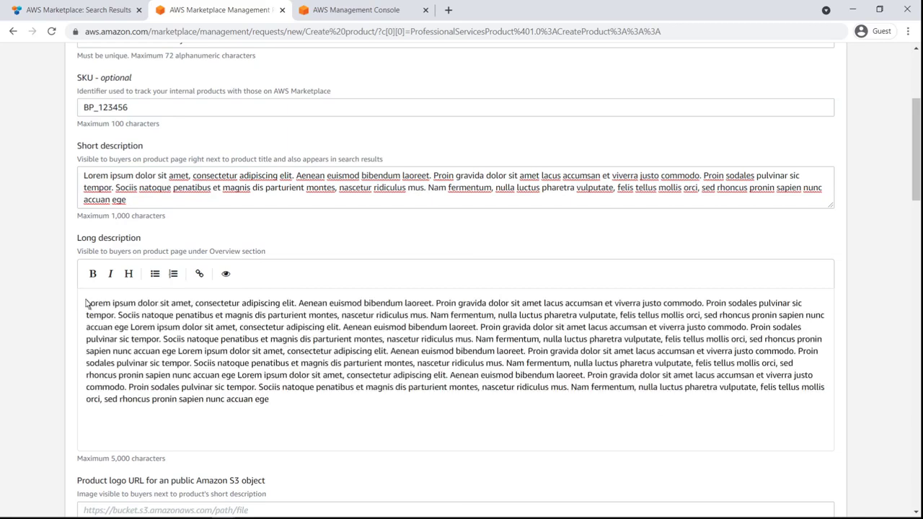
# - Switch to the AWS Management Console and open the S3 storage service
pyautogui.scroll(-3, 918, 369)
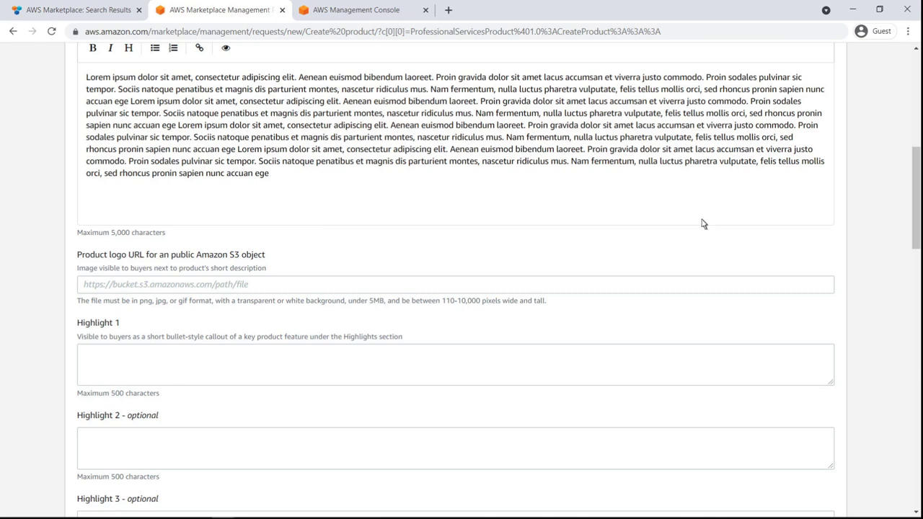
pyautogui.click(380, 19)
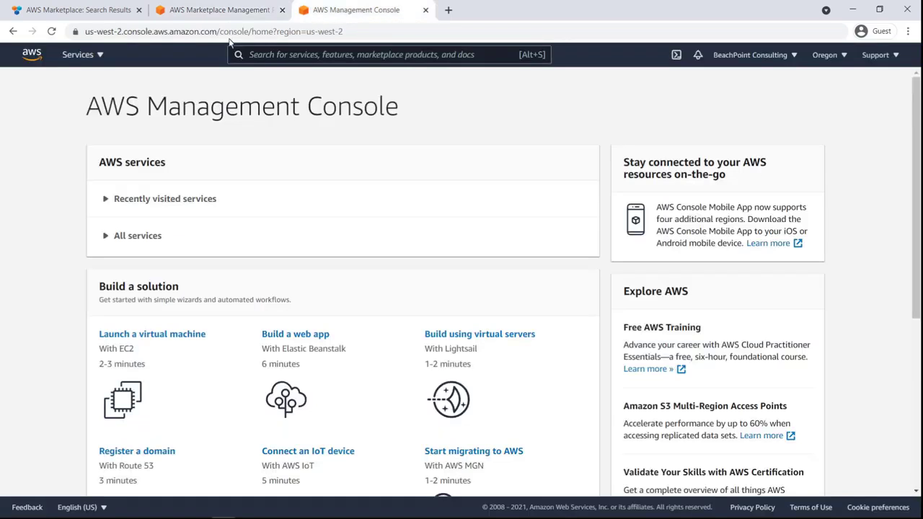
pyautogui.click(100, 56)
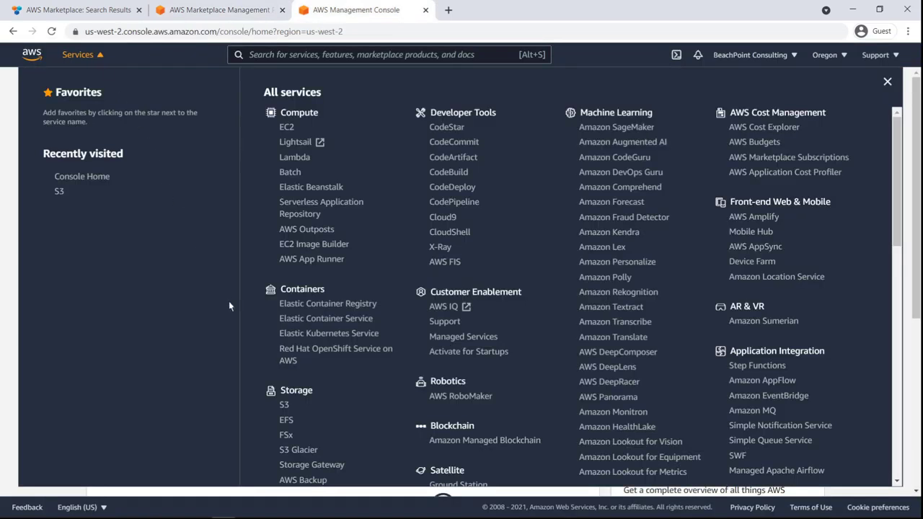
pyautogui.click(284, 407)
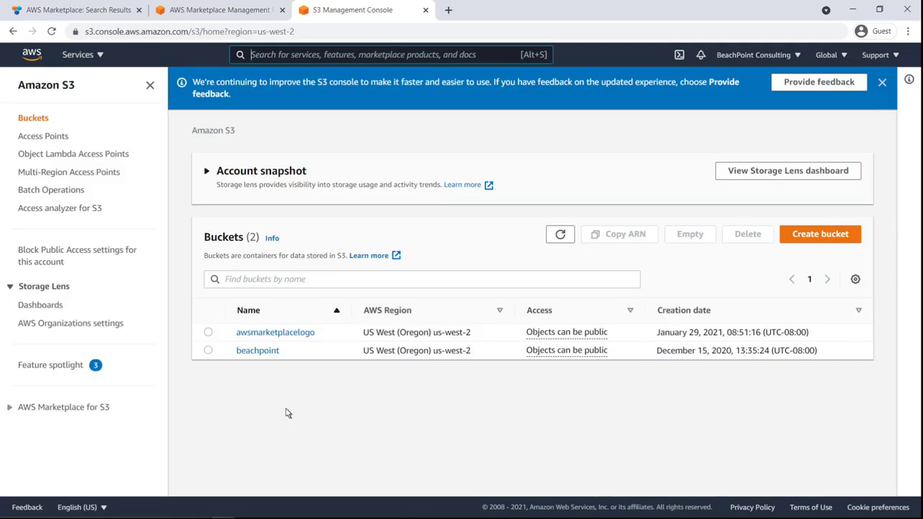
# - Start a new S3 bucket and name it myawsmplogo
pyautogui.click(795, 245)
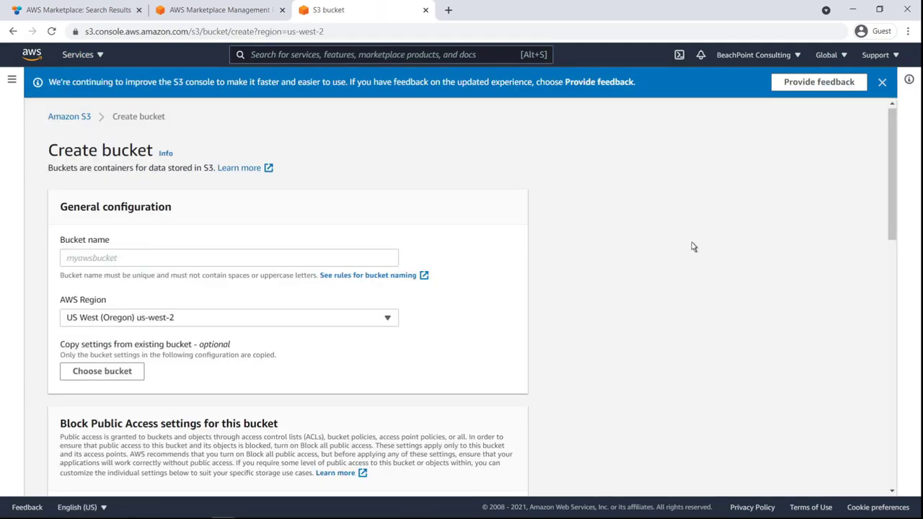
pyautogui.click(68, 264)
pyautogui.write('myawsmplogo')
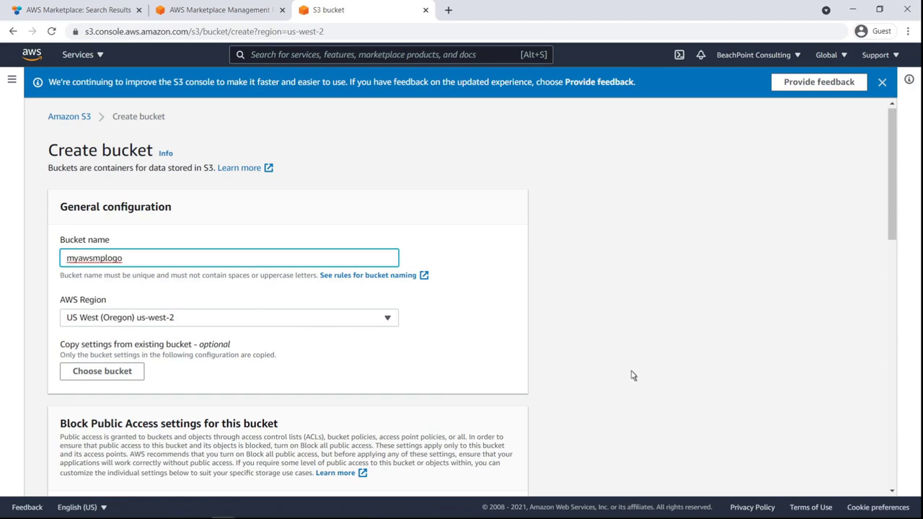
# - Turn off Block all public access, acknowledge that the bucket's objects might become public, and create the bucket
pyautogui.scroll(-4, 892, 427)
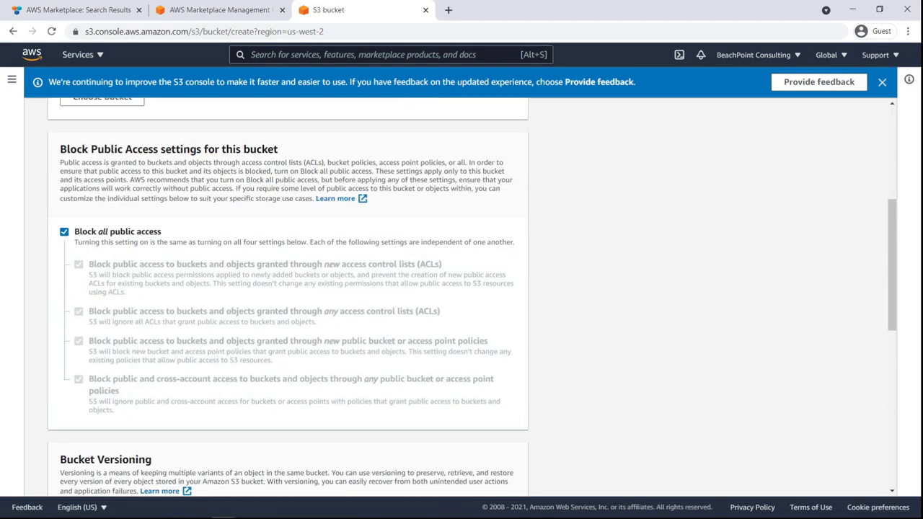
pyautogui.click(64, 232)
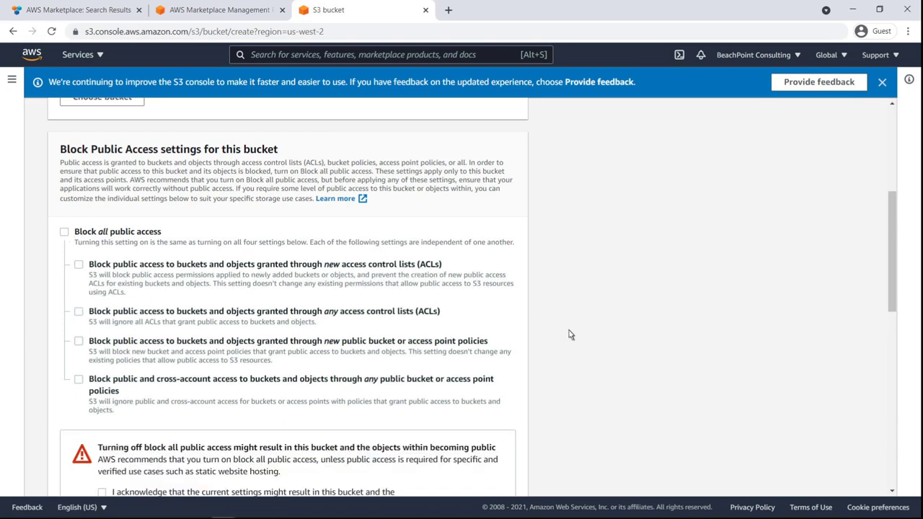
pyautogui.scroll(-3, 891, 394)
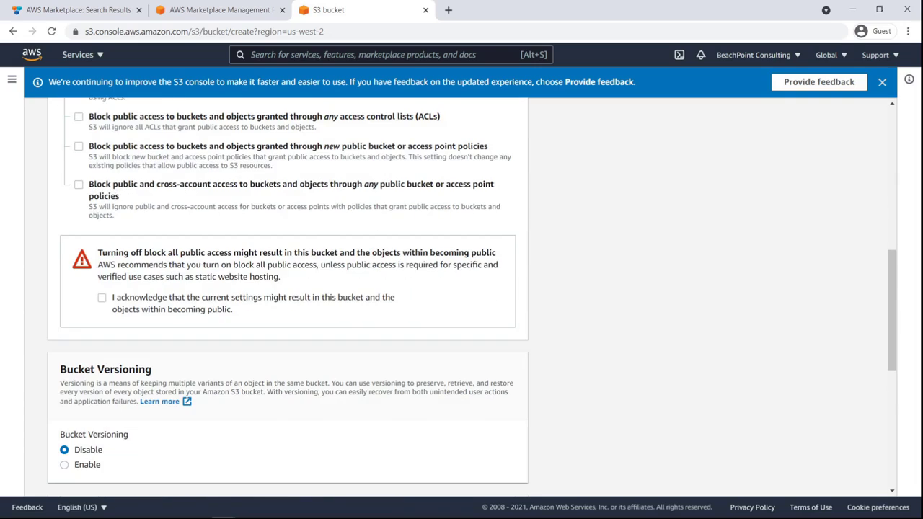
pyautogui.click(101, 300)
pyautogui.scroll(-10, 892, 445)
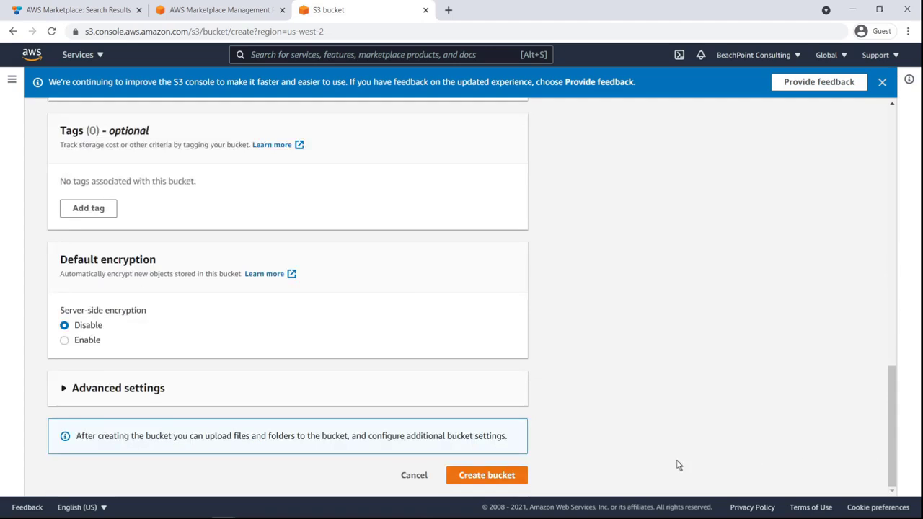
pyautogui.click(517, 480)
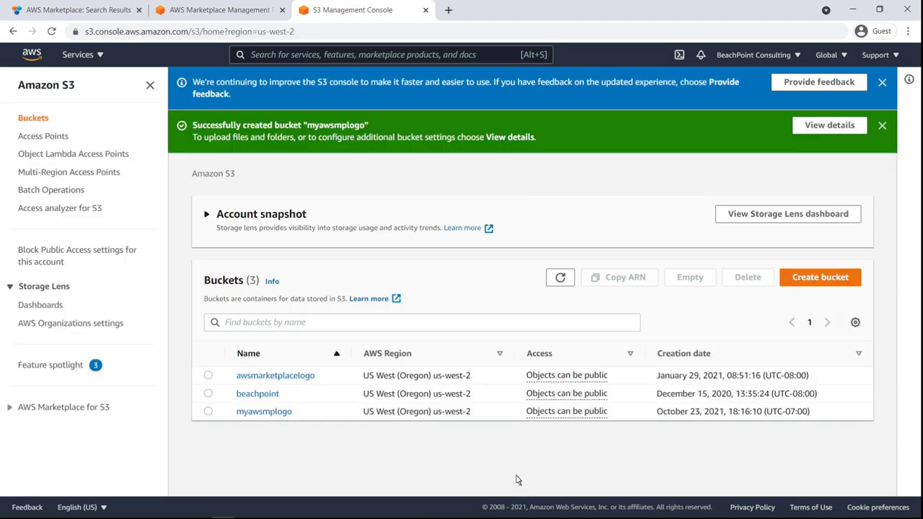
# - Upload the BeachPoint PNG file from the Desktop to the myawsmplogo bucket and close the upload status
pyautogui.click(288, 415)
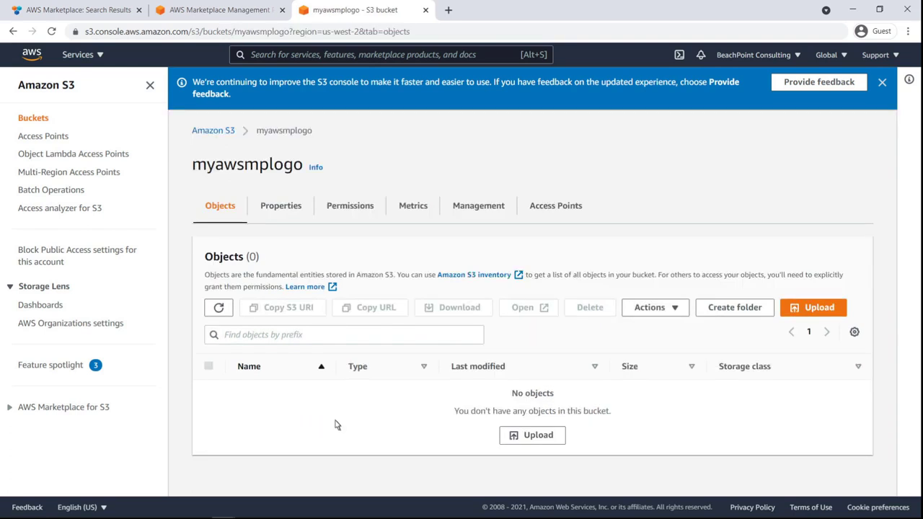
pyautogui.click(553, 443)
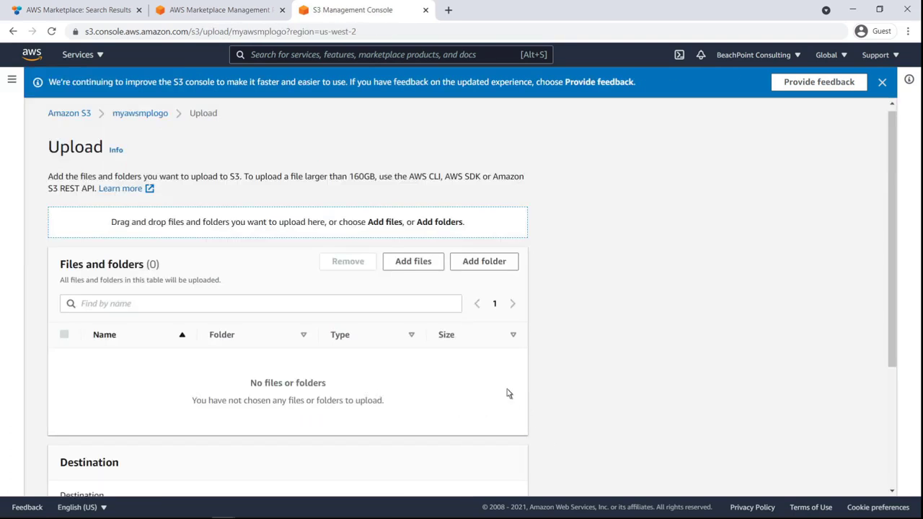
pyautogui.click(406, 264)
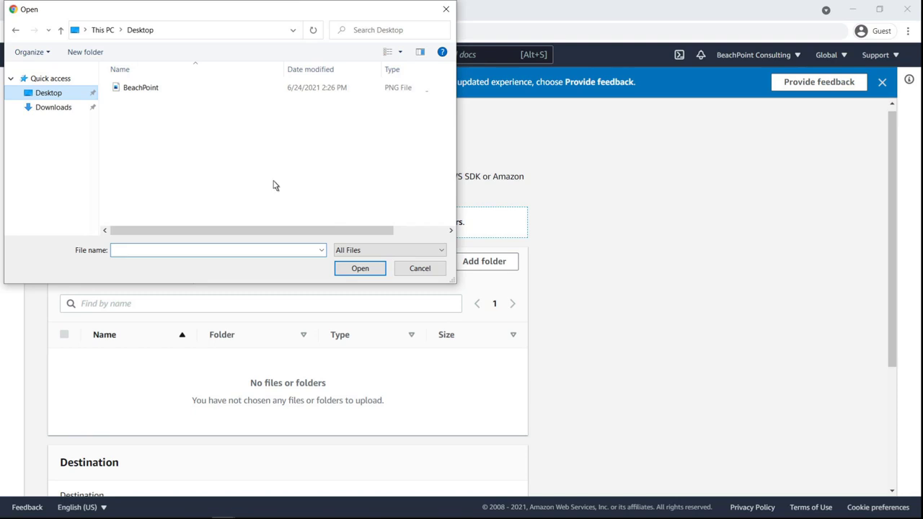
pyautogui.doubleClick(141, 88)
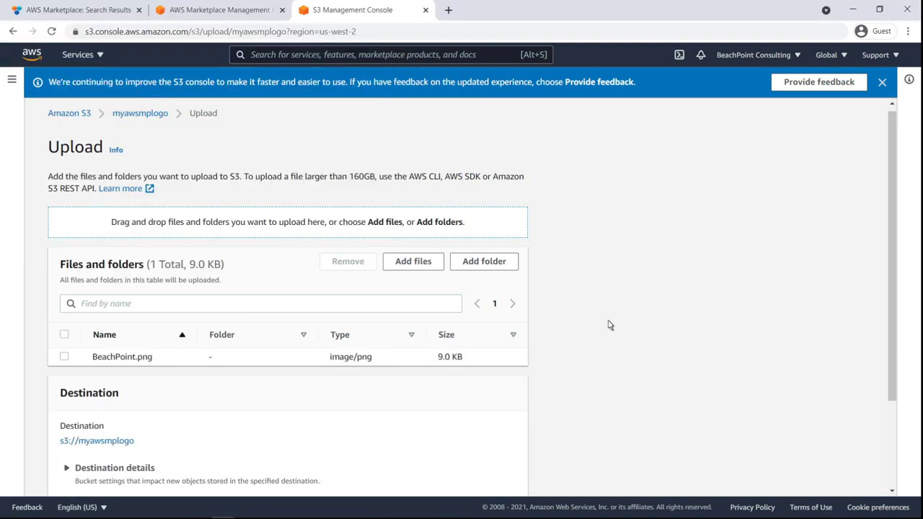
pyautogui.scroll(-3, 892, 464)
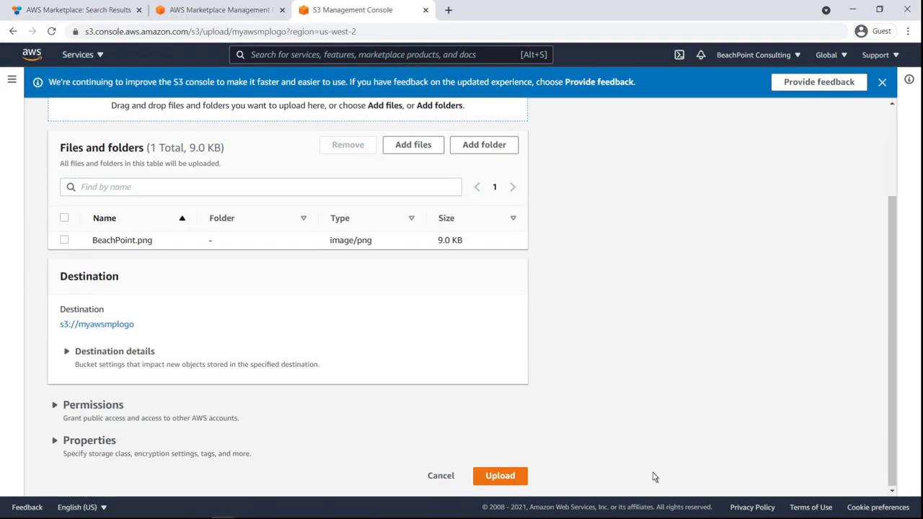
pyautogui.click(517, 482)
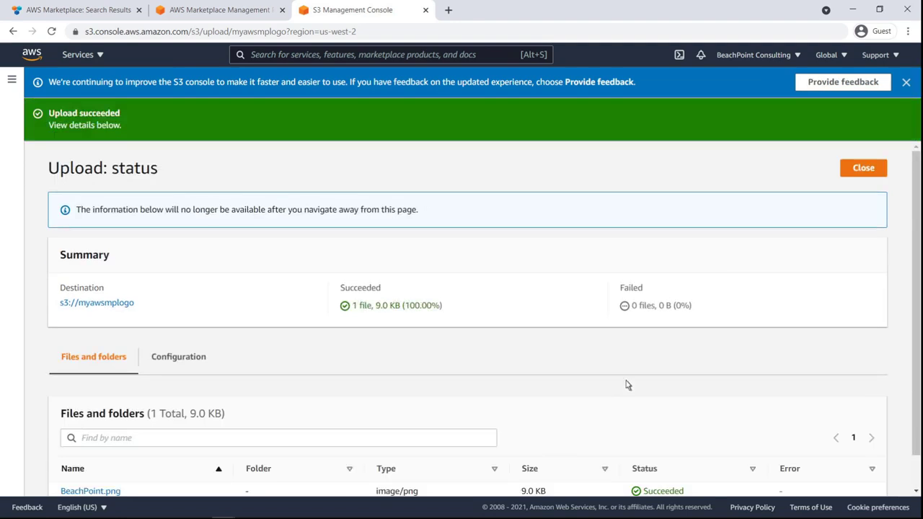
pyautogui.click(859, 171)
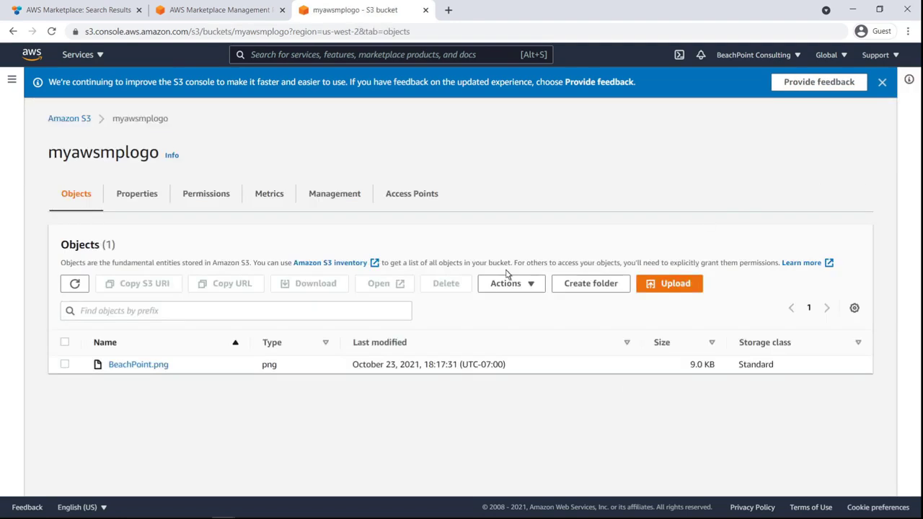
# - Grant Everyone (public access) read permission on the BeachPoint.png object, acknowledge the effects of the change, and save the access control list
pyautogui.click(140, 369)
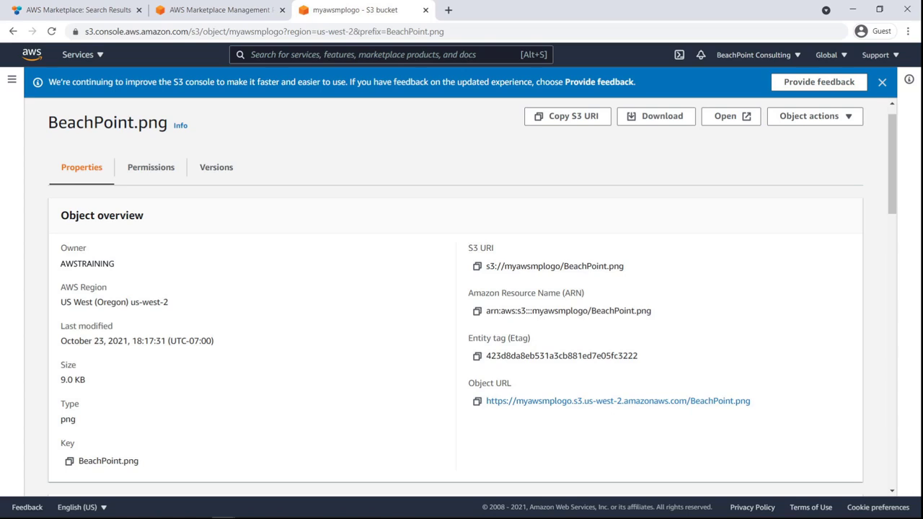
pyautogui.click(152, 176)
pyautogui.click(823, 217)
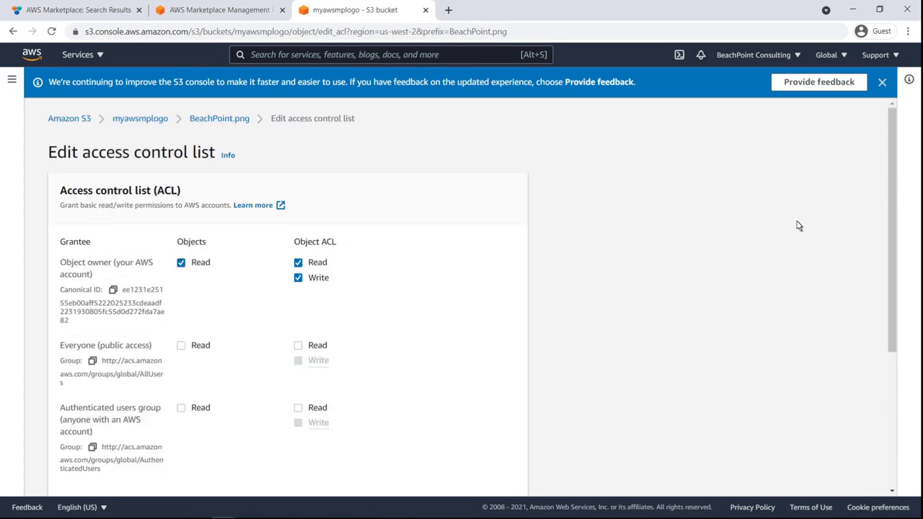
pyautogui.click(181, 347)
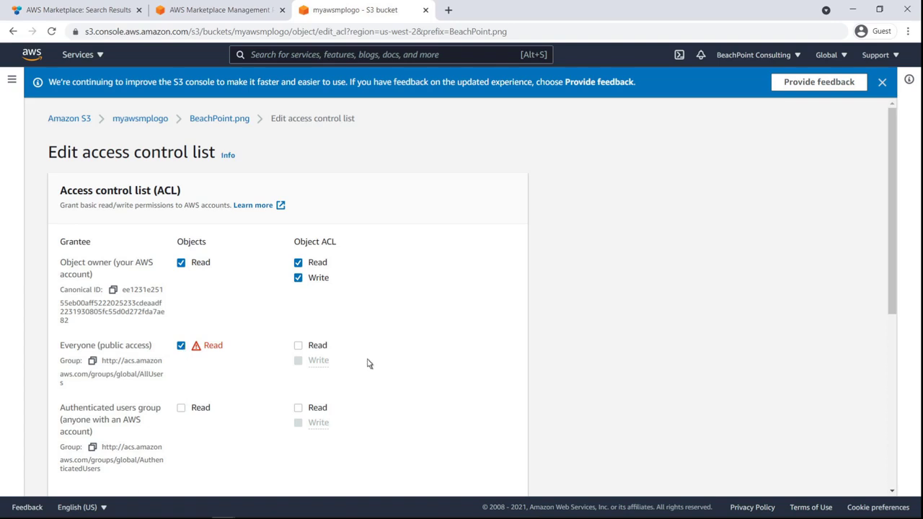
pyautogui.scroll(-3, 892, 401)
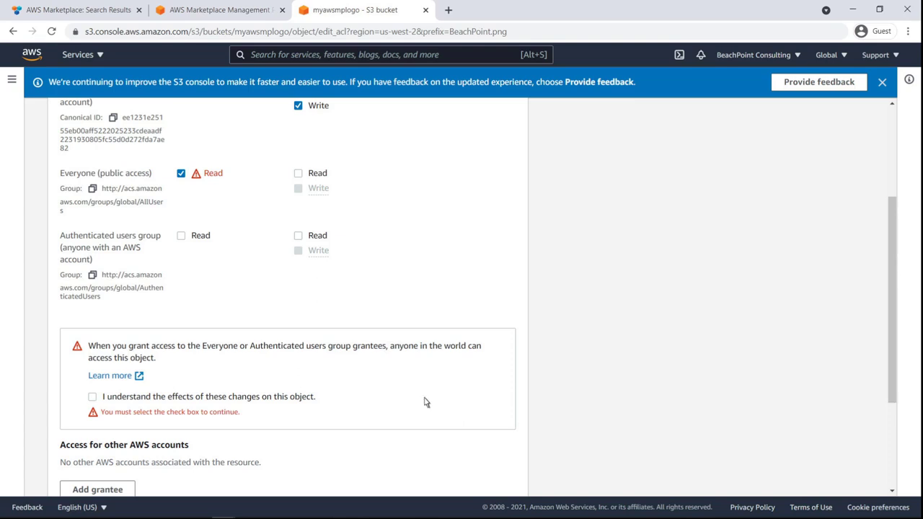
pyautogui.click(92, 396)
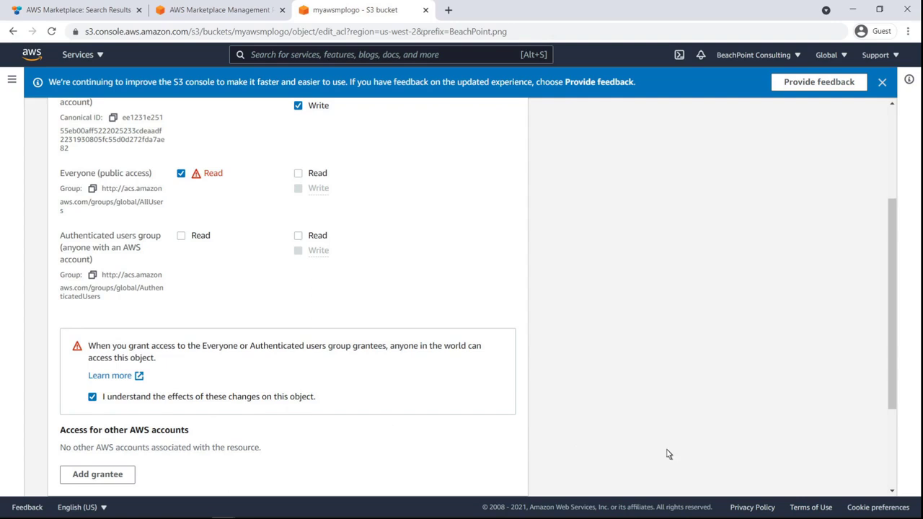
pyautogui.scroll(-3, 859, 472)
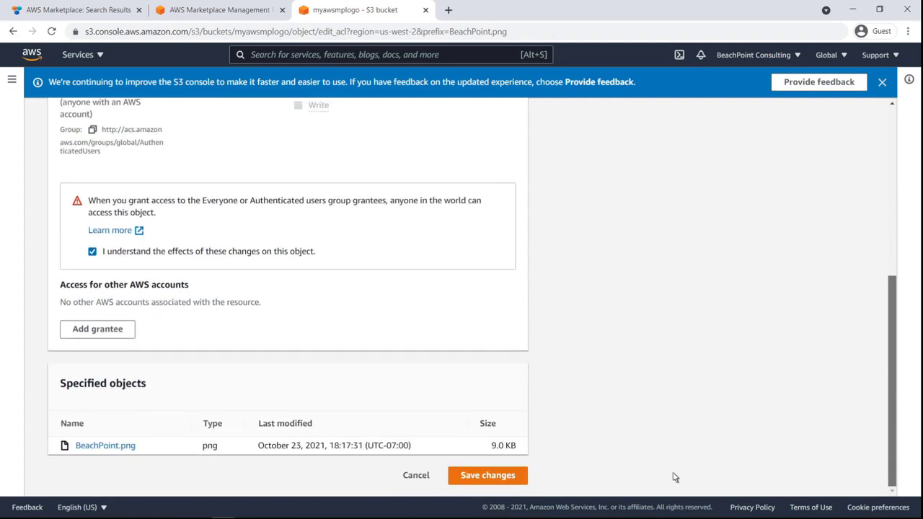
pyautogui.click(520, 477)
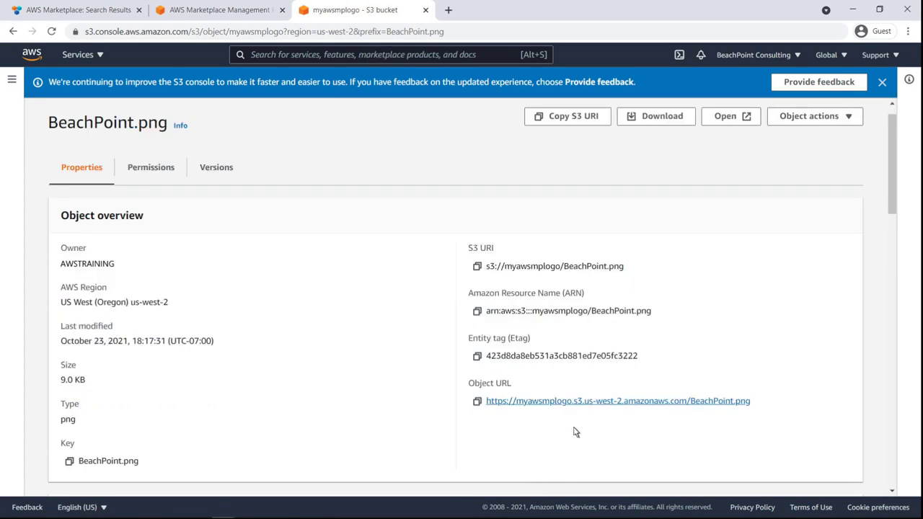
# - Copy the object URL of BeachPoint.png and paste it as the product logo URL in the AWS Marketplace listing
pyautogui.tripleClick(599, 409)
pyautogui.hotkey('ctrl', 'c')
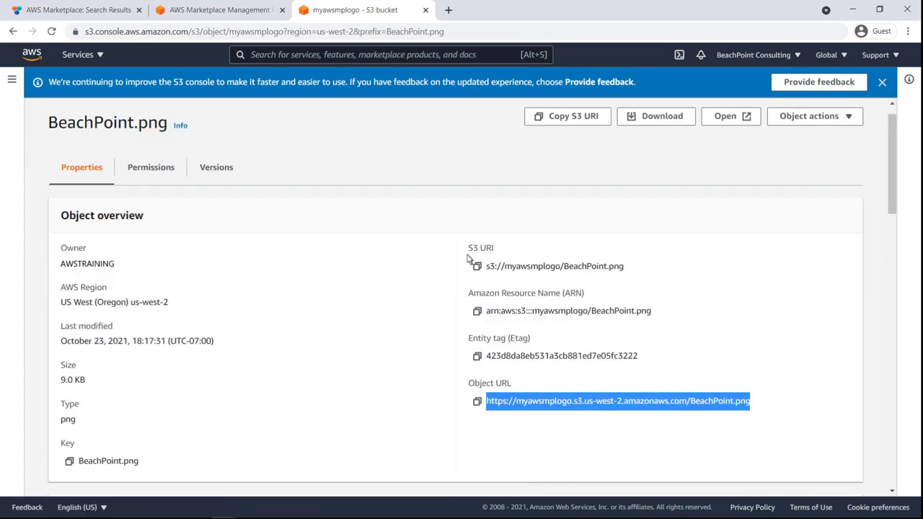
pyautogui.click(257, 15)
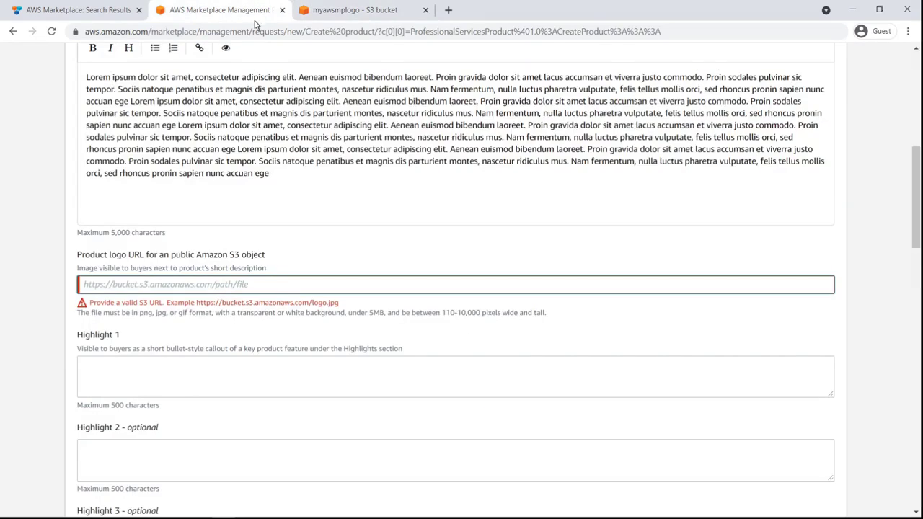
pyautogui.click(84, 290)
pyautogui.hotkey('ctrl', 'v')
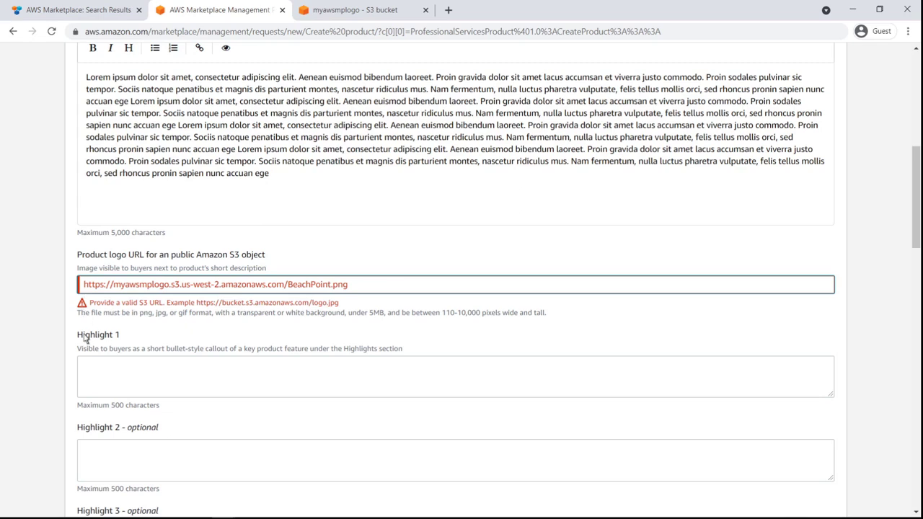
# - Fill in Highlight 1, Highlight 2 and Highlight 3 with the text "Lorem ipsum dolor sit amet"
pyautogui.click(85, 362)
pyautogui.write('Lorem ipsum dolor...')
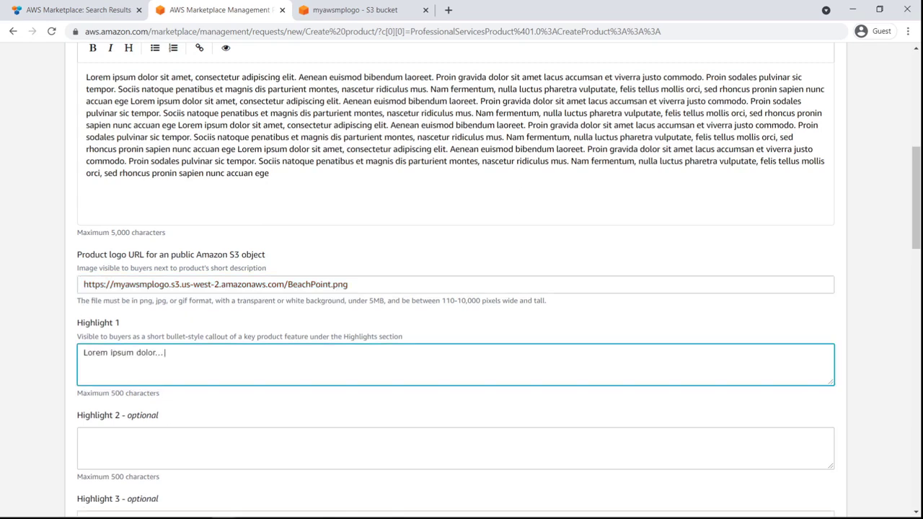
pyautogui.press('Tab')
pyautogui.write('Lorem ipsum dolor sit amet')
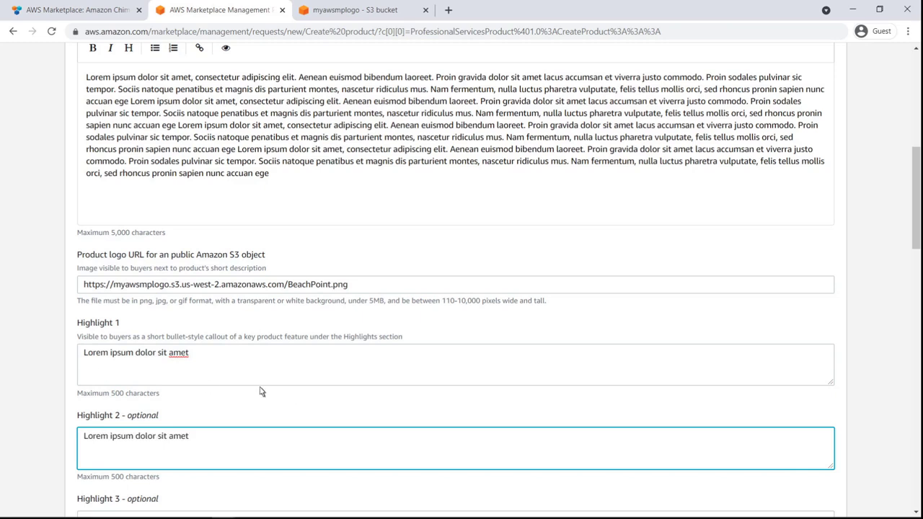
pyautogui.scroll(-3, 913, 462)
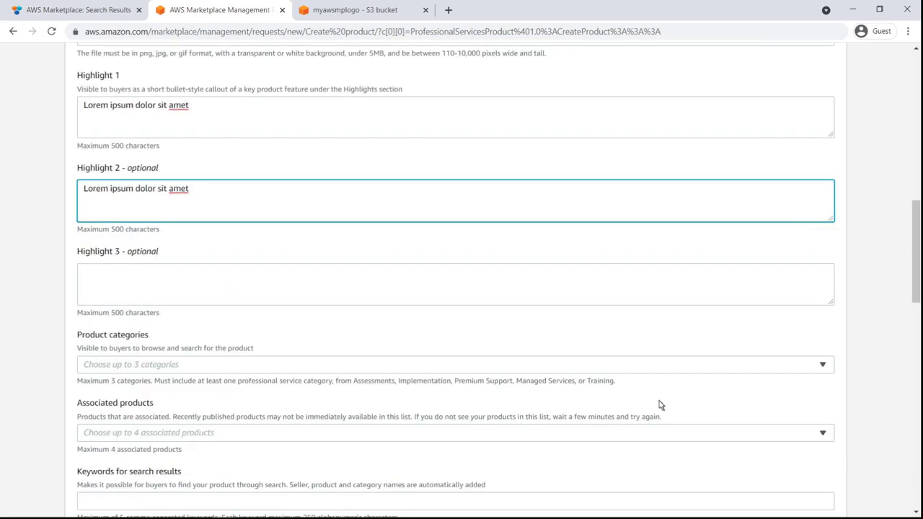
pyautogui.click(128, 286)
pyautogui.write('Lorem ipsum dolor...')
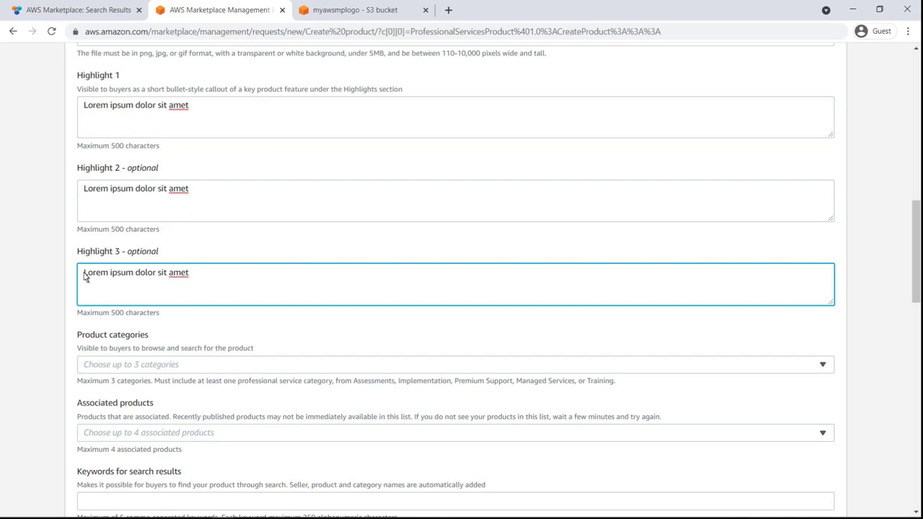
# - Add the product categories Assessments and Security (under Infrastructure Software)
pyautogui.click(823, 366)
pyautogui.write('asses')
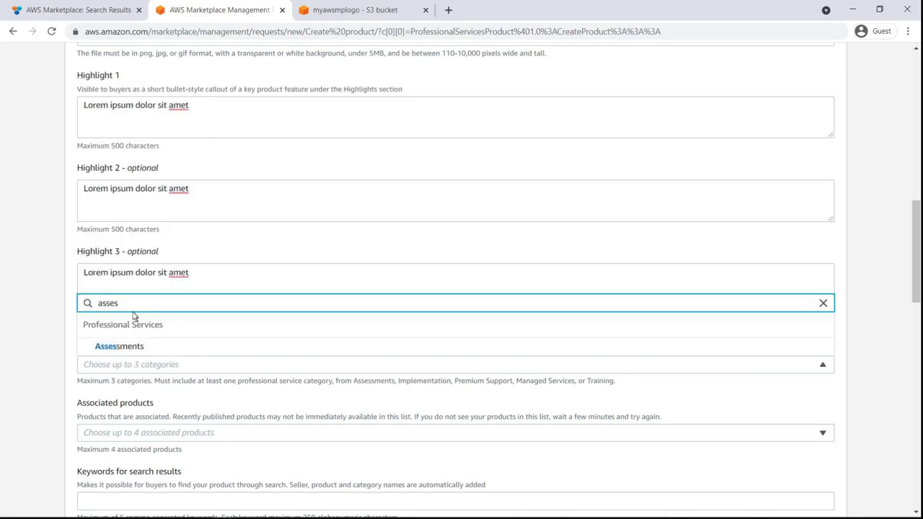
pyautogui.click(119, 347)
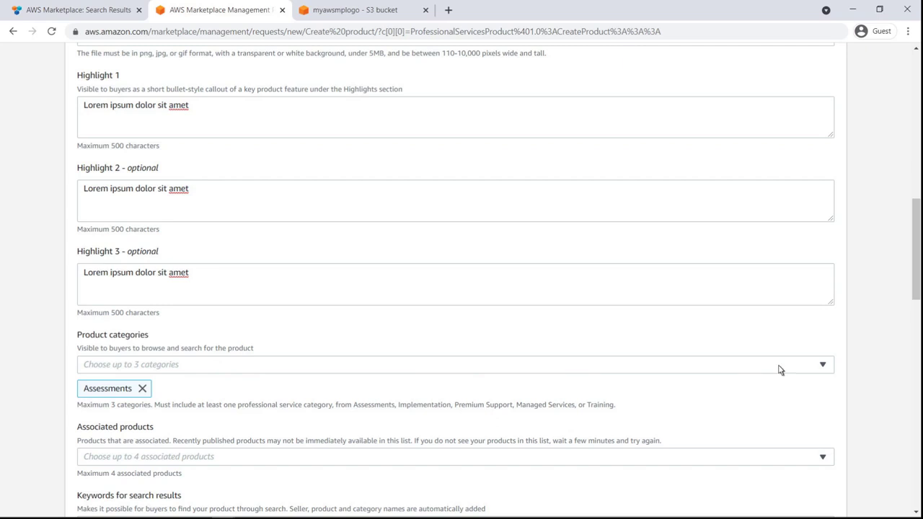
pyautogui.click(823, 366)
pyautogui.write('sec')
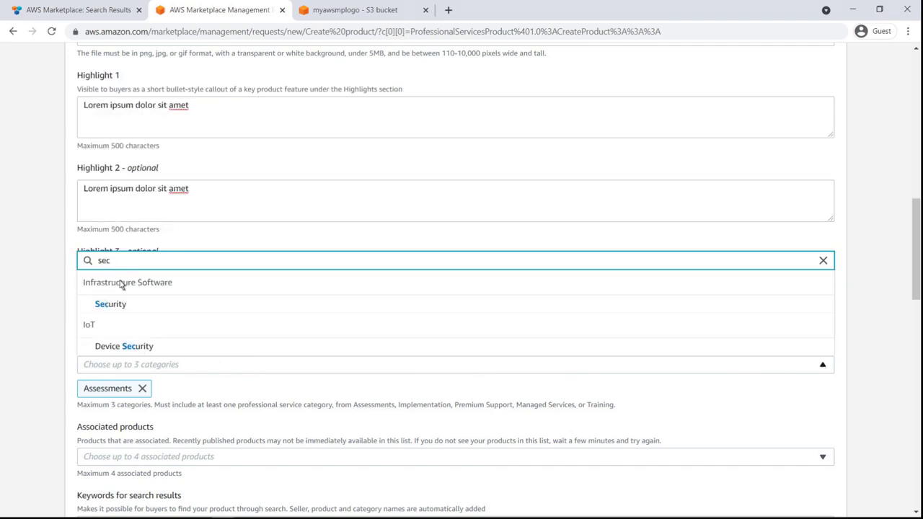
pyautogui.click(111, 304)
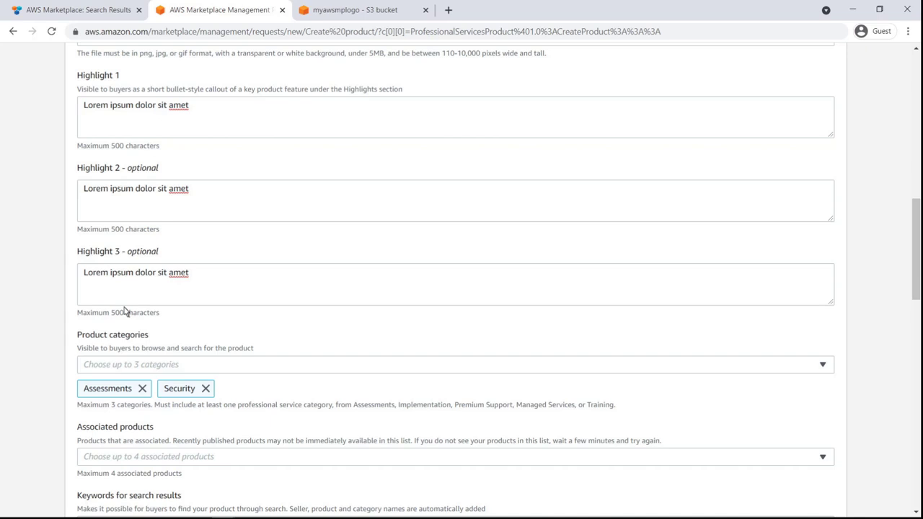
# - Add CrowdStrike Falcon Identity Protection as an associated product and enter "endpoint security" as the search keyword
pyautogui.click(88, 458)
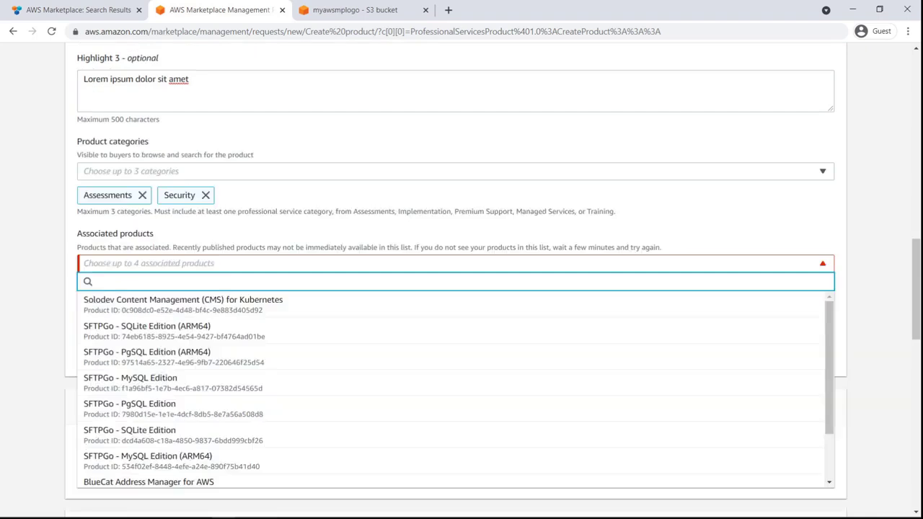
pyautogui.write('crowd')
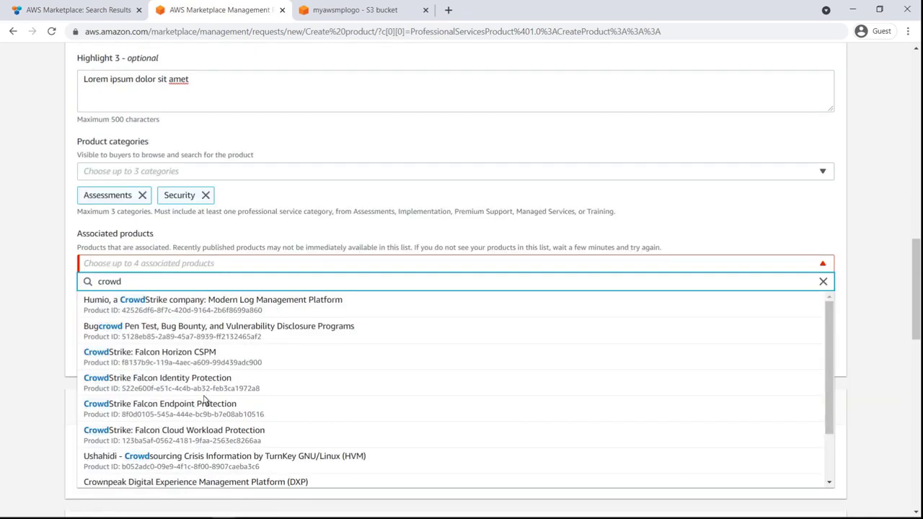
pyautogui.click(230, 383)
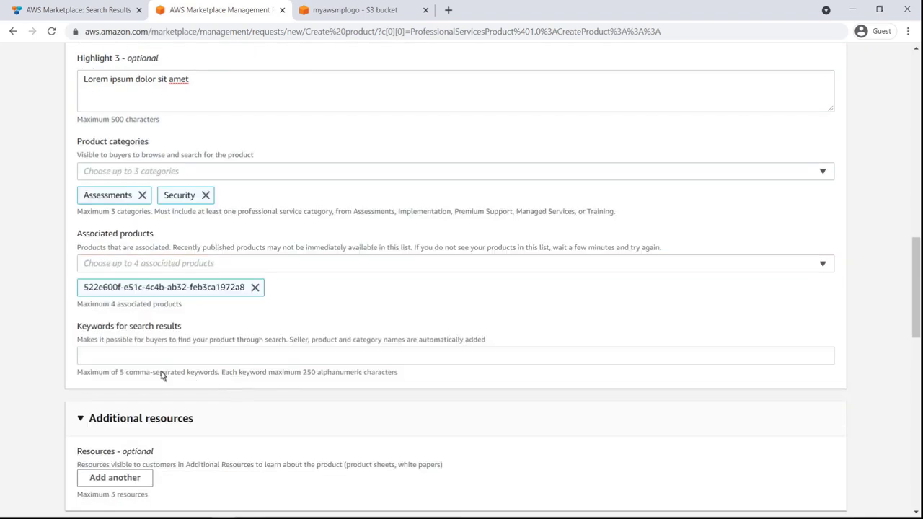
pyautogui.click(87, 358)
pyautogui.write('endpoint security')
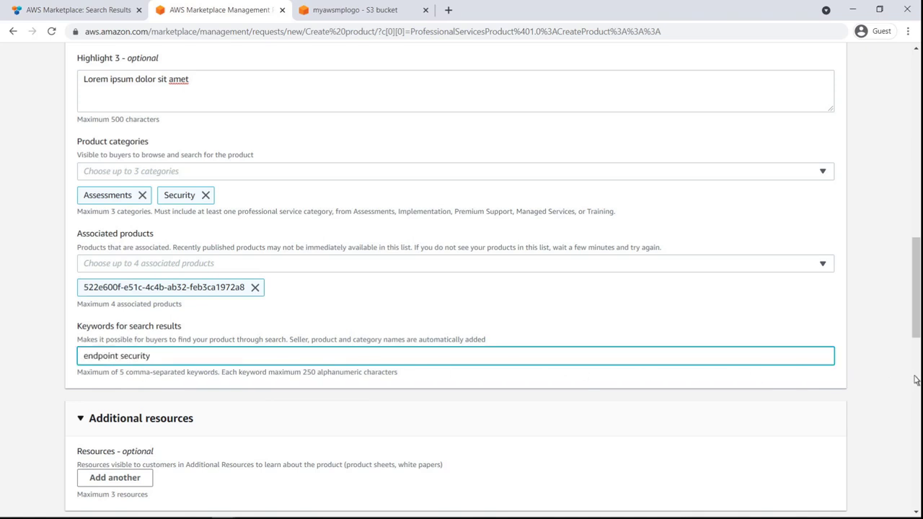
pyautogui.scroll(-3, 916, 380)
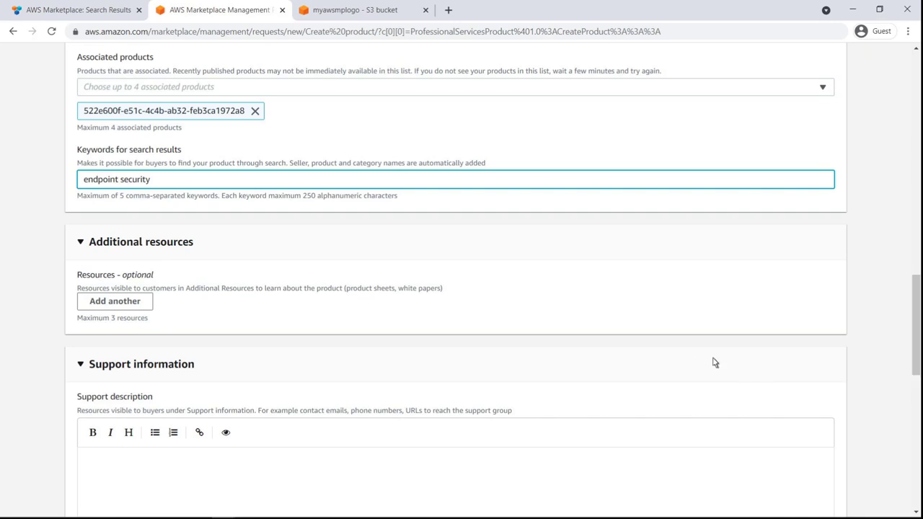
pyautogui.click(139, 308)
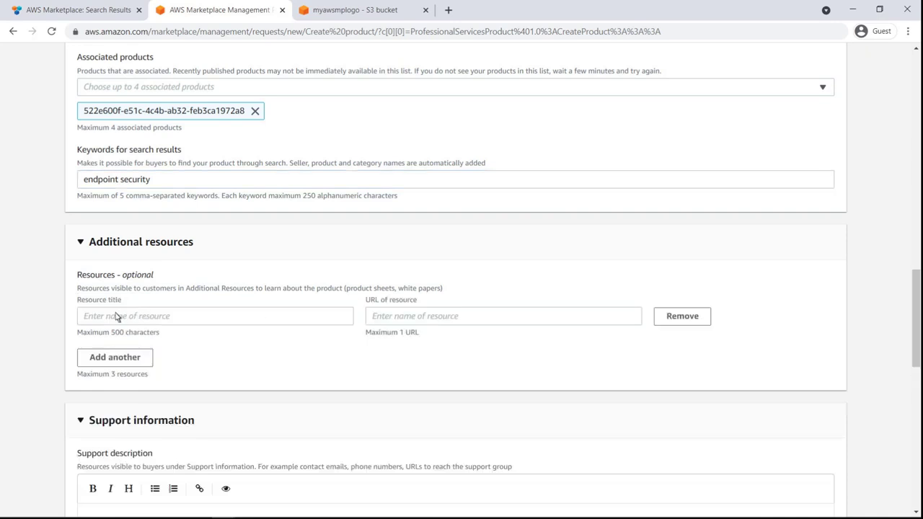
pyautogui.click(87, 318)
pyautogui.write('Cloud Security Assessment Detail')
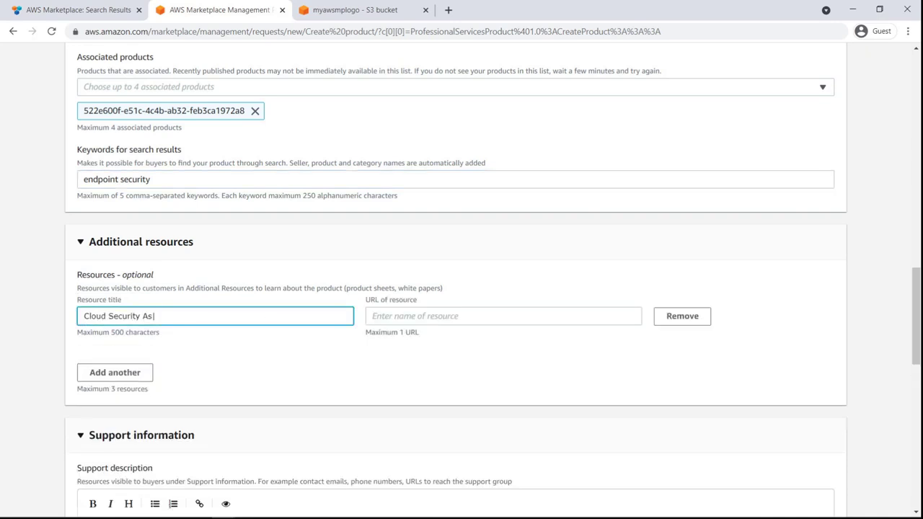
pyautogui.press('Tab')
pyautogui.write('https://external-mp-channel-partners.s3-us-west-2.amazonaws.com/')
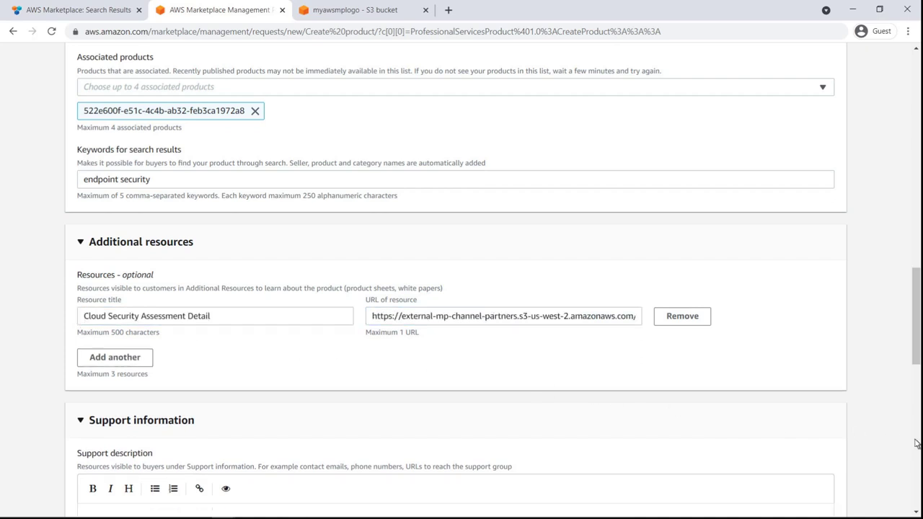
pyautogui.scroll(-3, 916, 443)
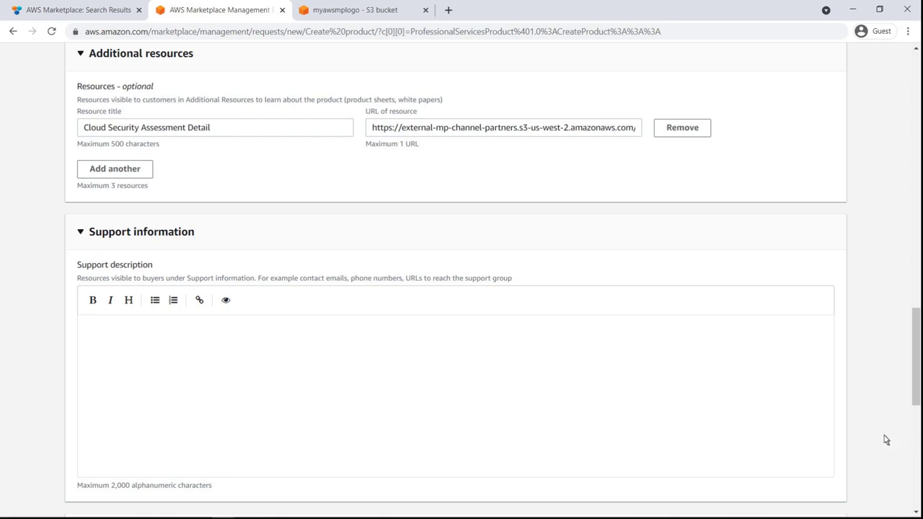
pyautogui.click(87, 331)
pyautogui.write('1-800-123-4567 www.yourwebsite.com Link to Your Twitter Link to Your Facebook Page')
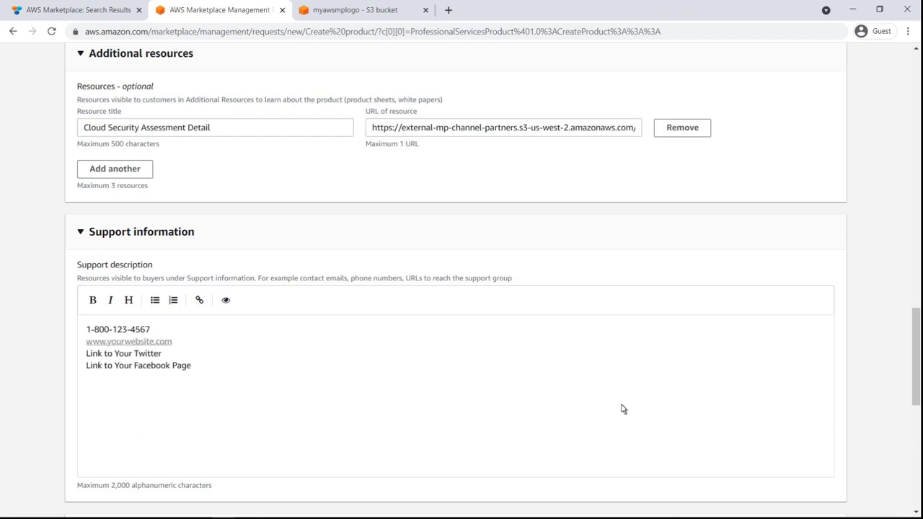
# - Name Pricing Dimension 1 "Silver Package" and describe it as "A baseline package"
pyautogui.scroll(-5, 914, 449)
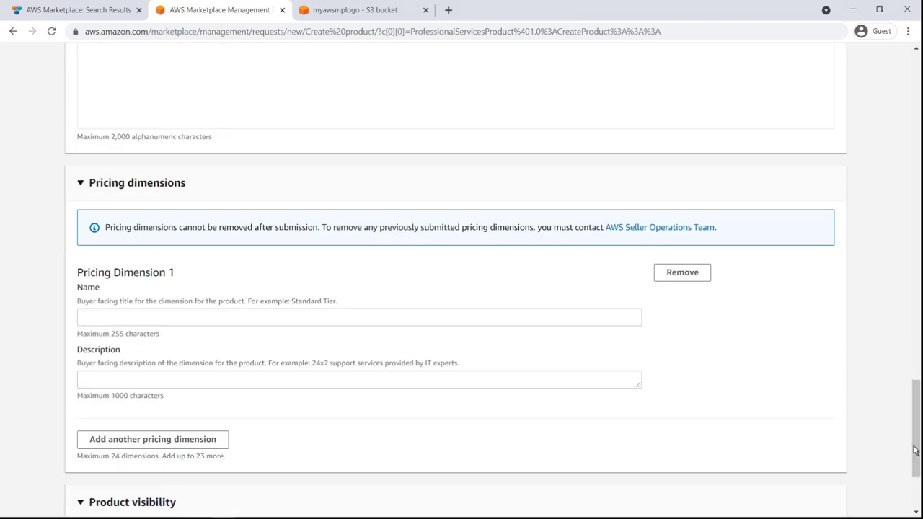
pyautogui.click(82, 324)
pyautogui.write('Silver Package')
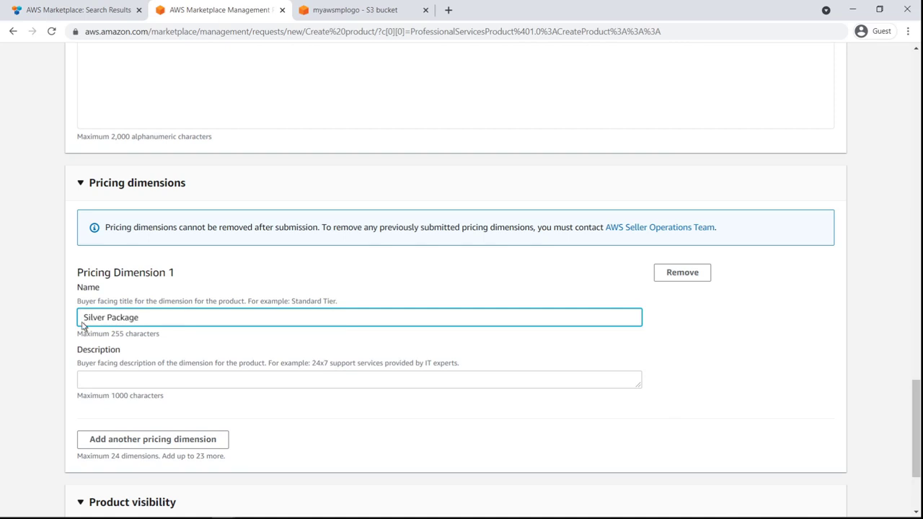
pyautogui.click(83, 388)
pyautogui.write('A baseline package')
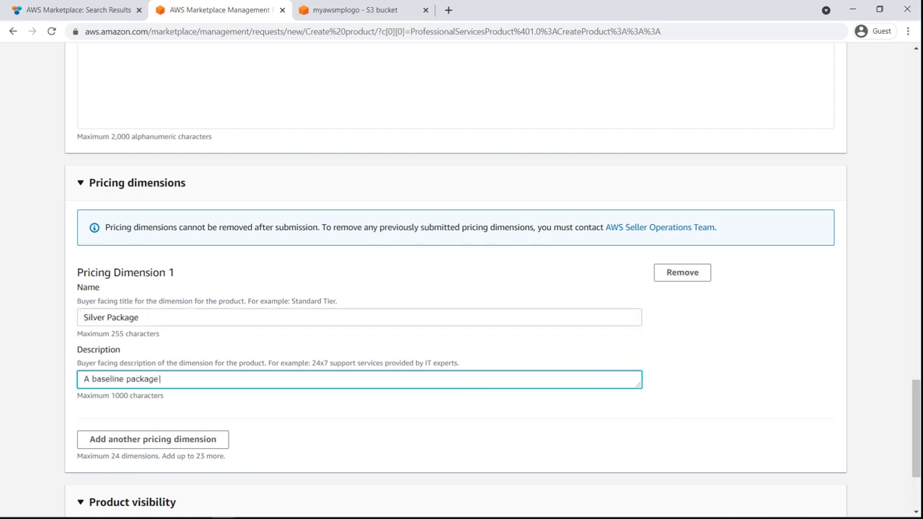
pyautogui.click(103, 396)
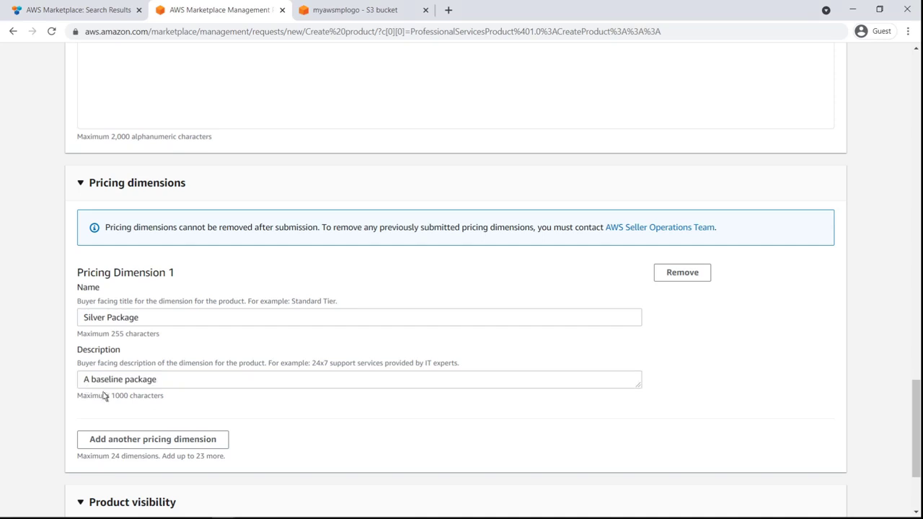
# - Add a second pricing dimension named "Gold Package" with the description "Our full services offerings"
pyautogui.click(221, 445)
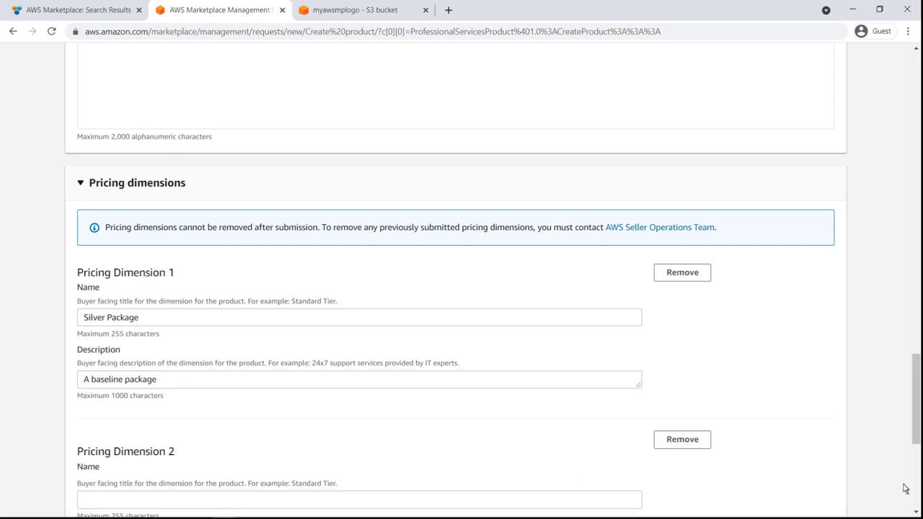
pyautogui.scroll(-2, 897, 488)
pyautogui.click(89, 372)
pyautogui.write('Gold Package')
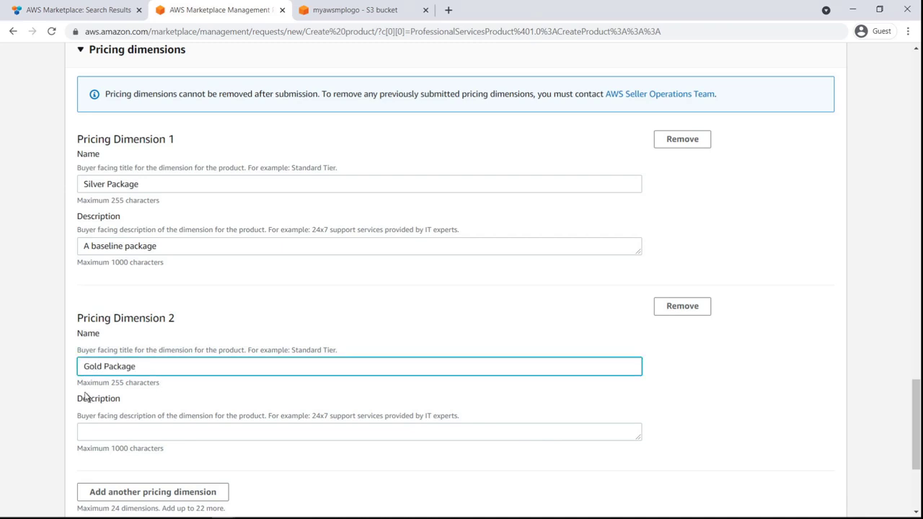
pyautogui.click(85, 433)
pyautogui.write('Our full services offerings')
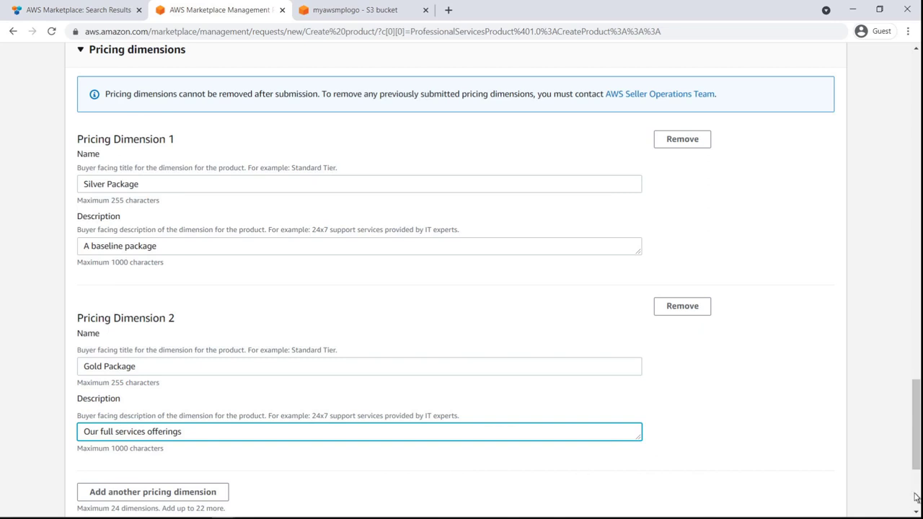
# - Submit the new professional services product and check the status of its creation request in the requests history
pyautogui.scroll(-3, 916, 498)
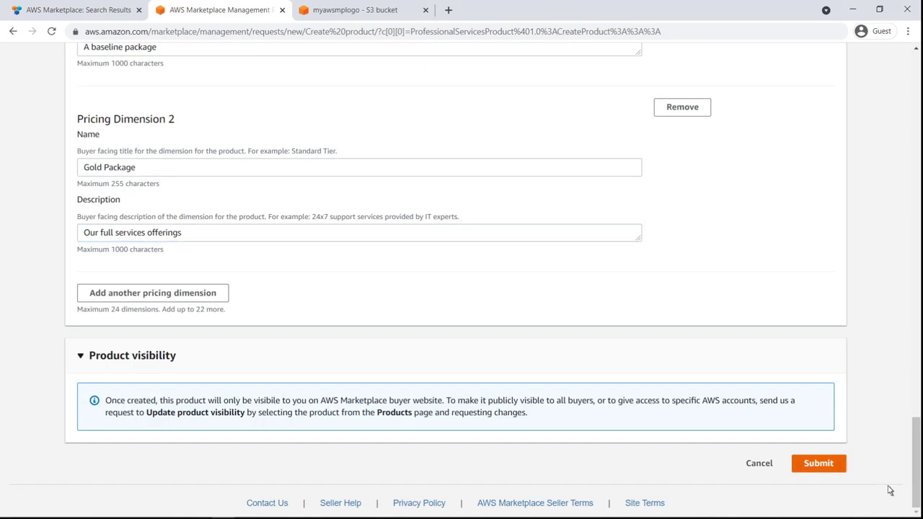
pyautogui.click(802, 463)
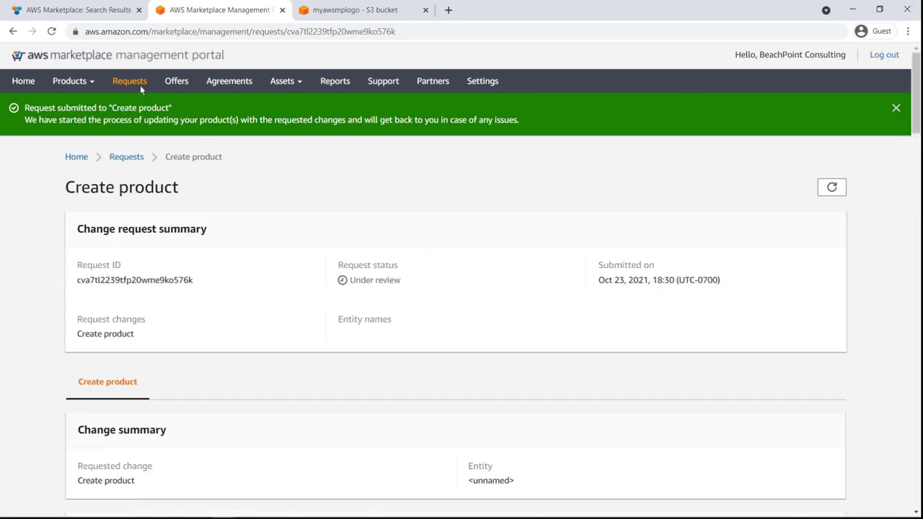
pyautogui.click(140, 85)
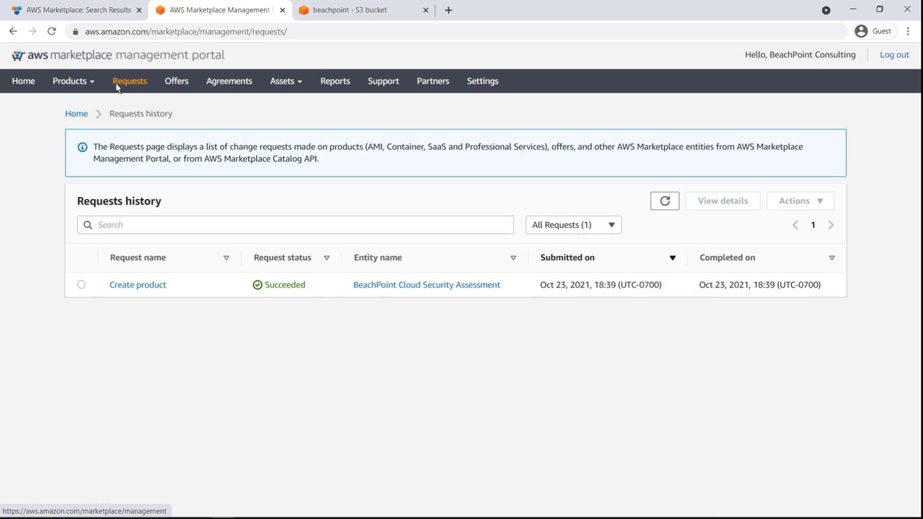
# - Open BeachPoint Cloud Security Assessment from the professional services products and review its product information through to the support details
pyautogui.moveTo(91, 82)
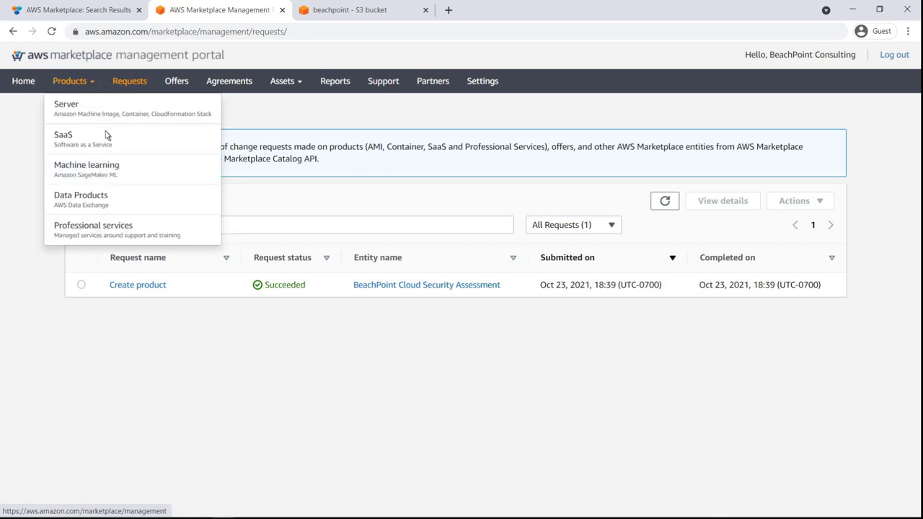
pyautogui.click(133, 227)
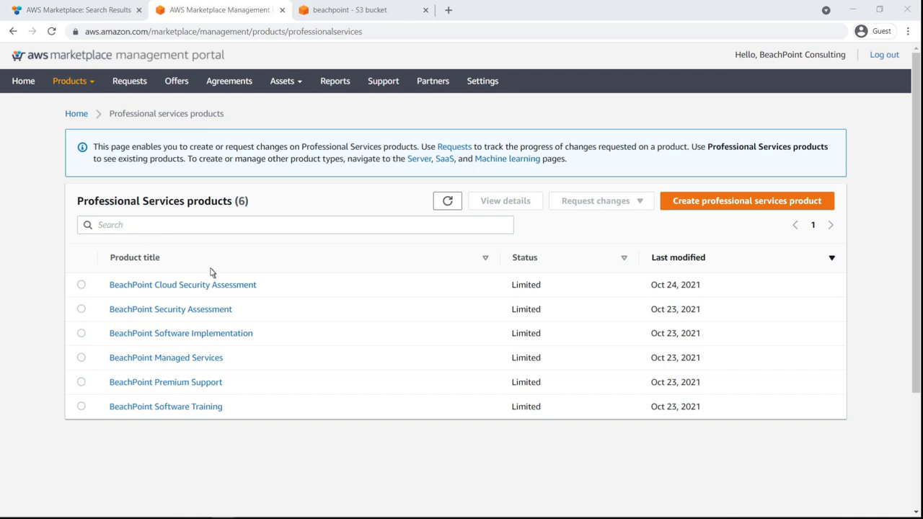
pyautogui.click(253, 286)
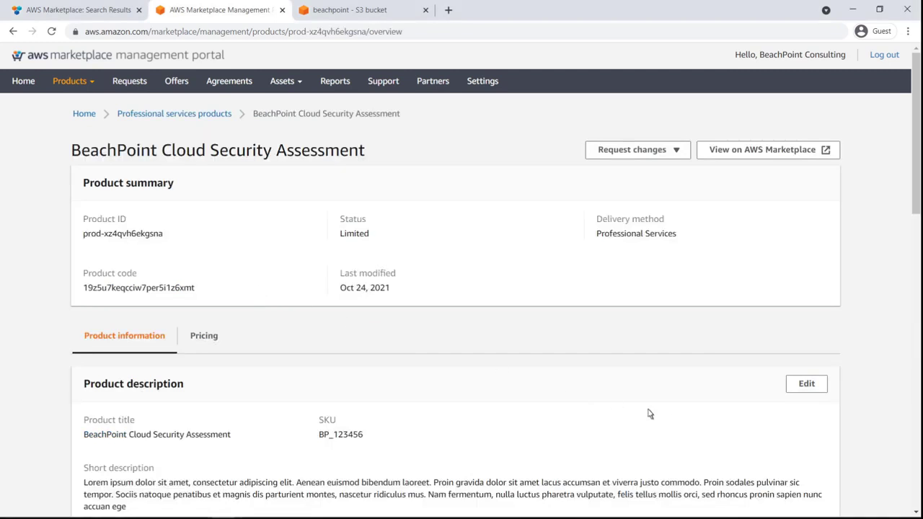
pyautogui.scroll(-13, 915, 492)
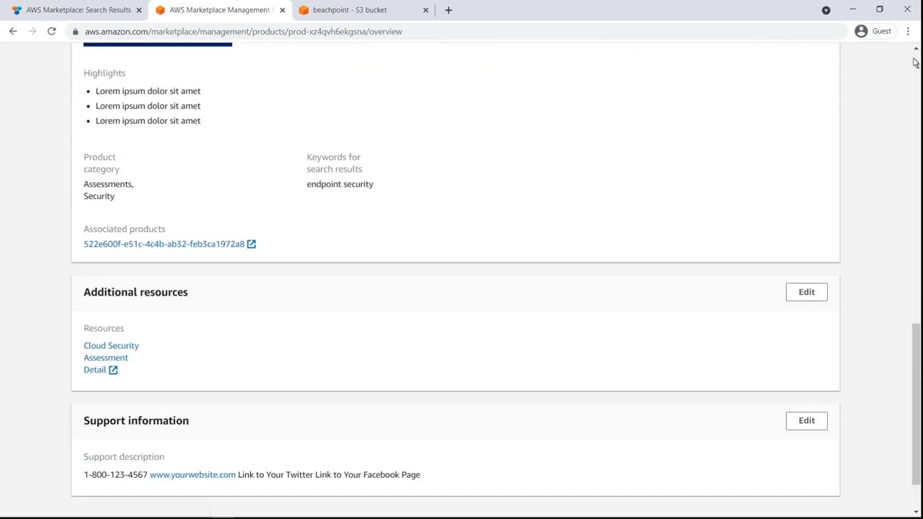
pyautogui.scroll(13, 914, 63)
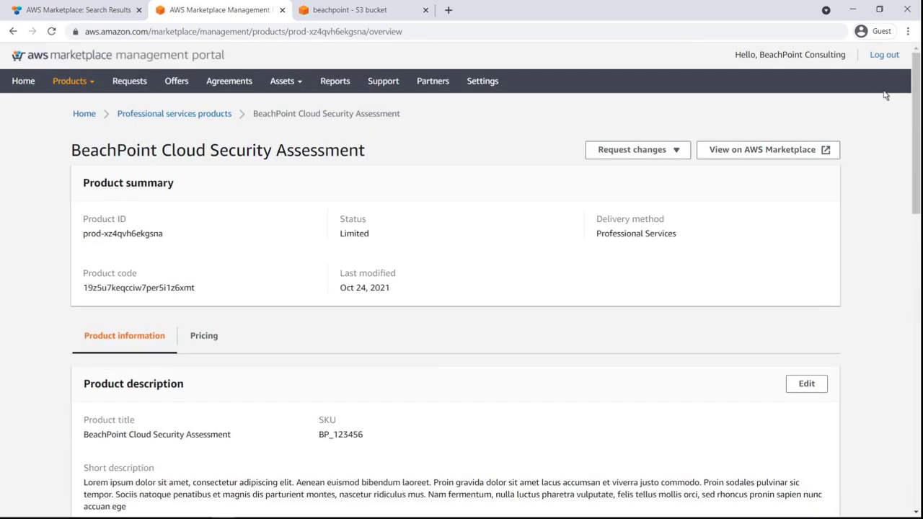
# - View the product's buyer-facing page on AWS Marketplace and review it from the overview through to the support section
pyautogui.click(827, 152)
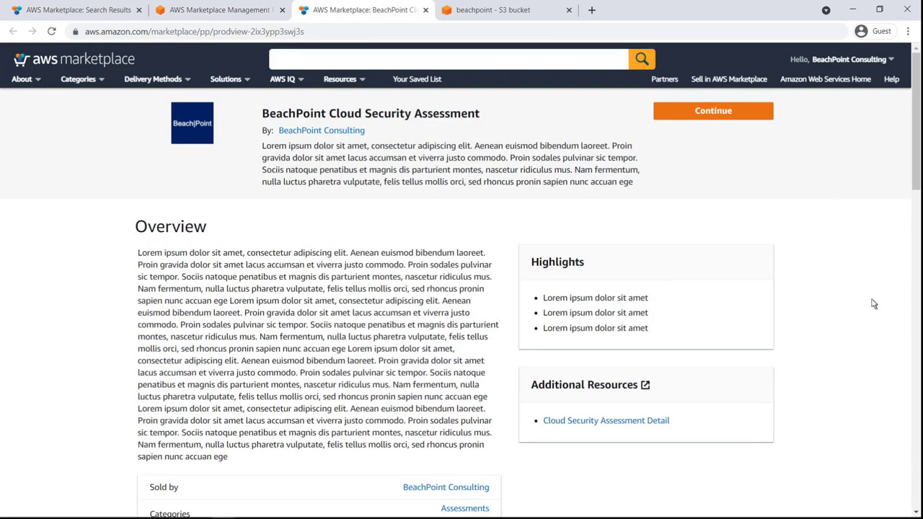
pyautogui.click(917, 437)
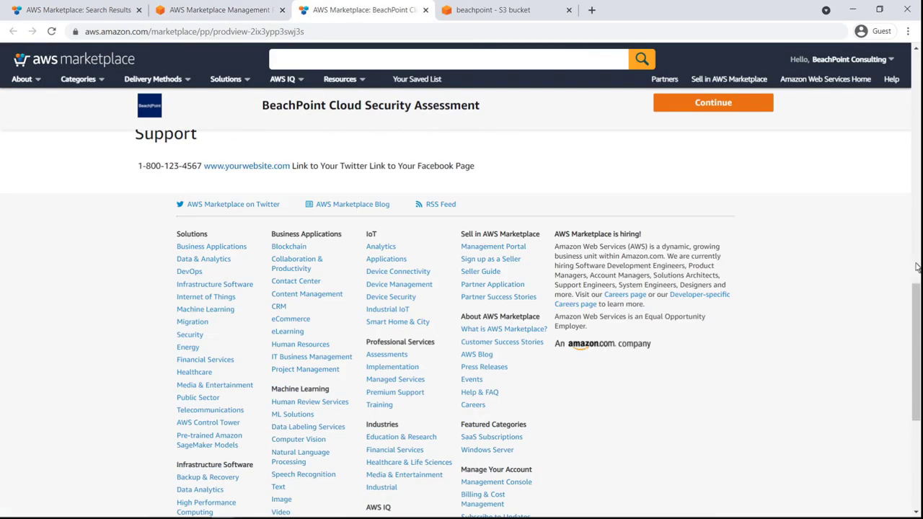
pyautogui.click(917, 98)
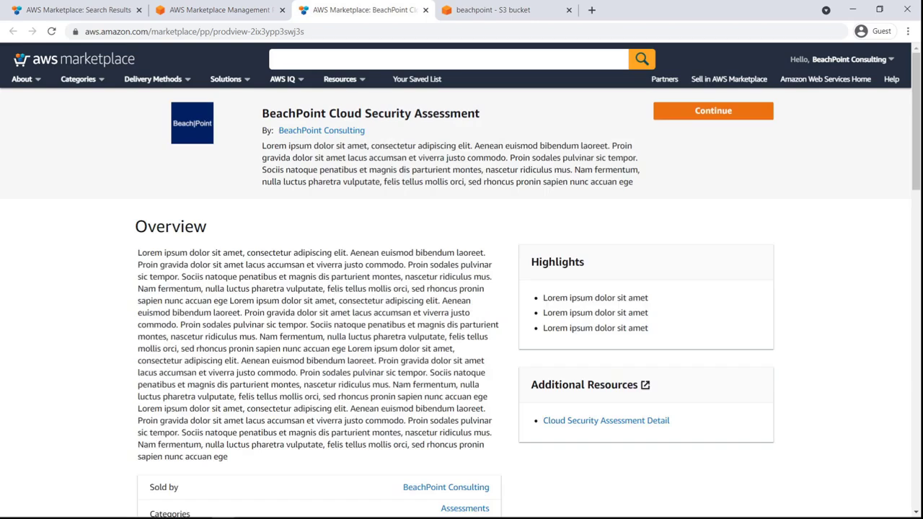
# - Return to the product's management page and start a product visibility update by opening the contact form for the AWS Marketplace Operations Team
pyautogui.click(270, 17)
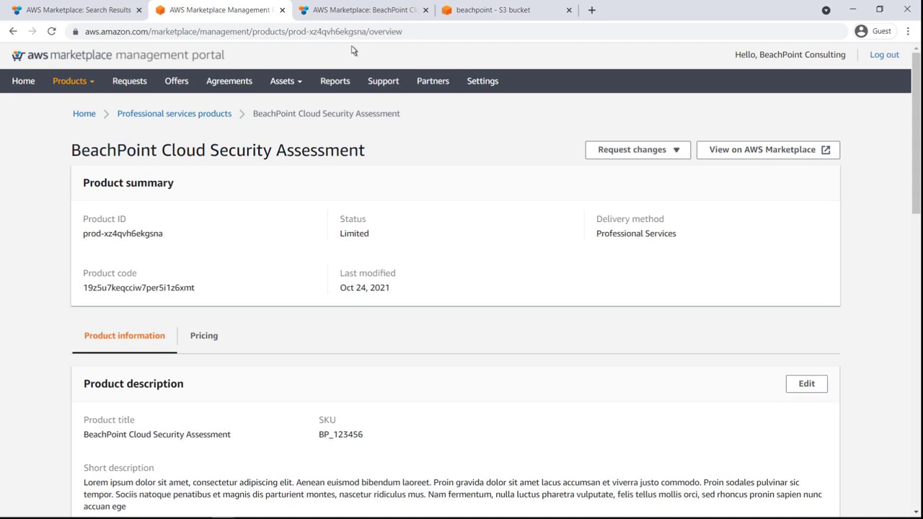
pyautogui.click(678, 156)
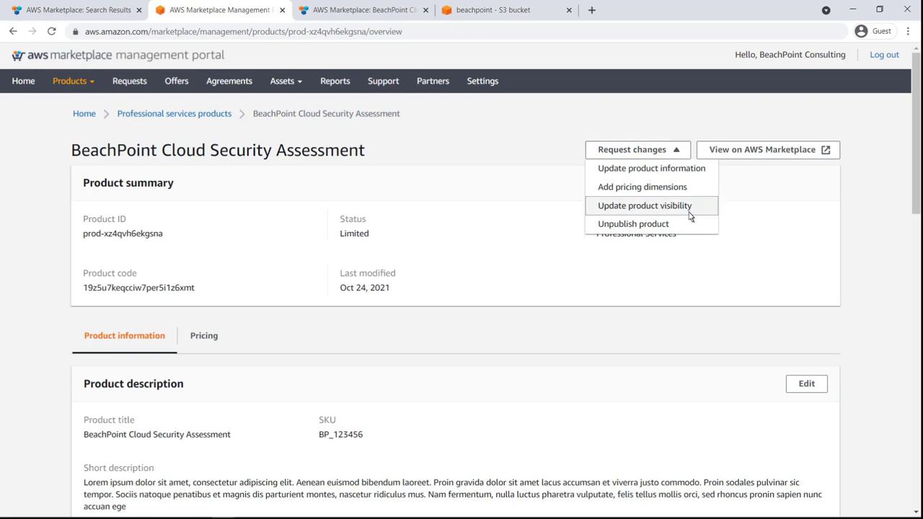
pyautogui.click(678, 206)
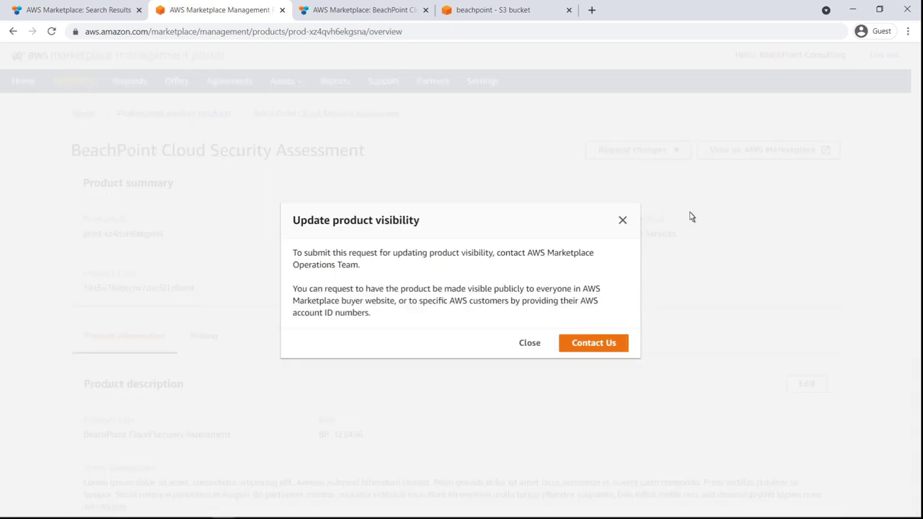
pyautogui.click(615, 345)
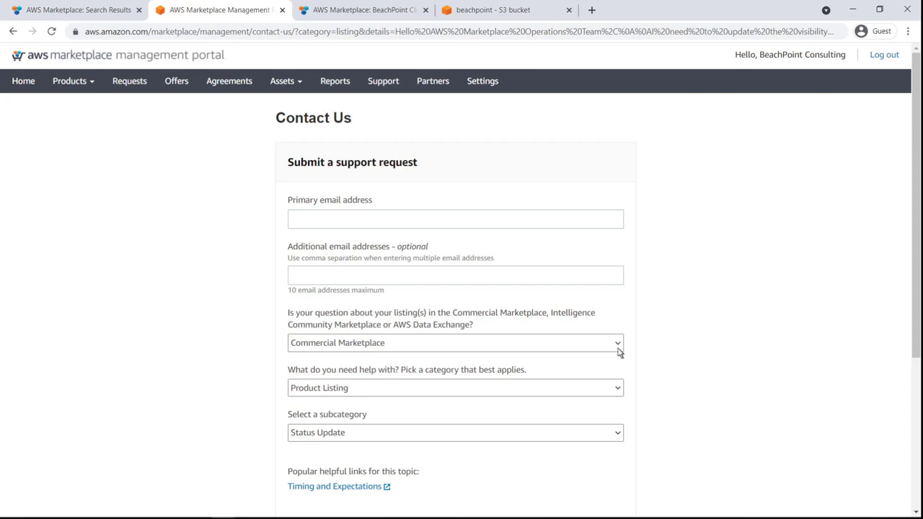
# - Fill in the primary email address on the support request and review the prefilled visibility request details
pyautogui.scroll(-2, 910, 455)
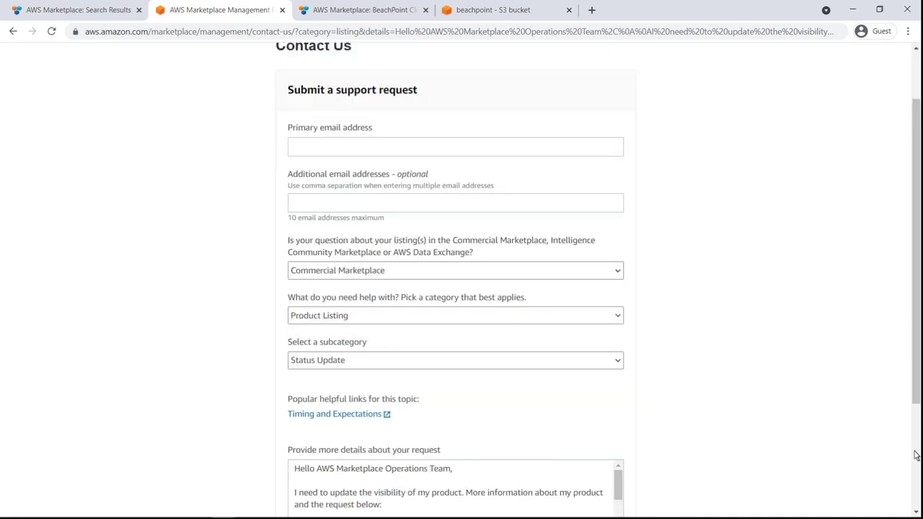
pyautogui.write('awstraining@example.com')
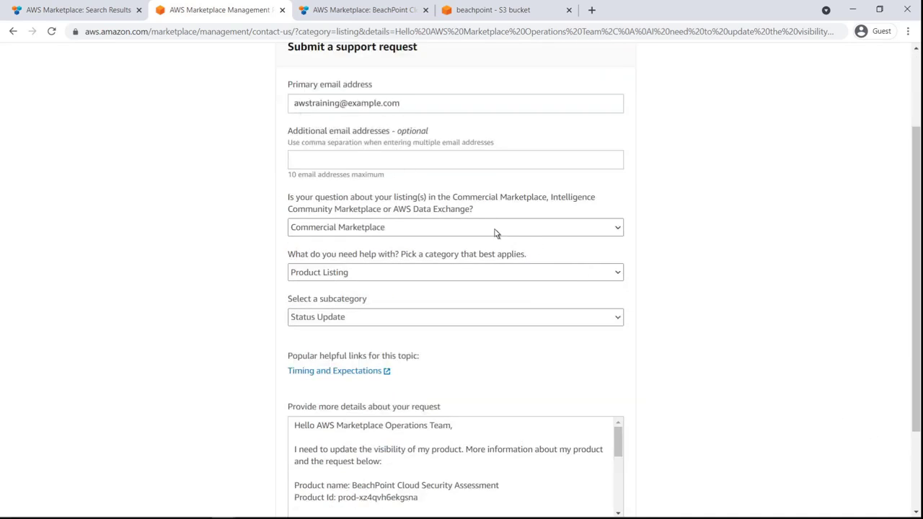
pyautogui.scroll(-2, 914, 487)
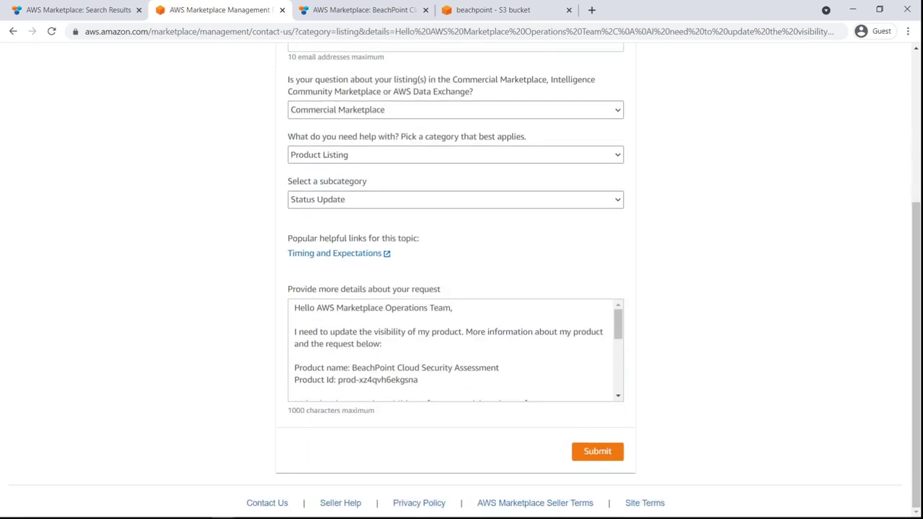